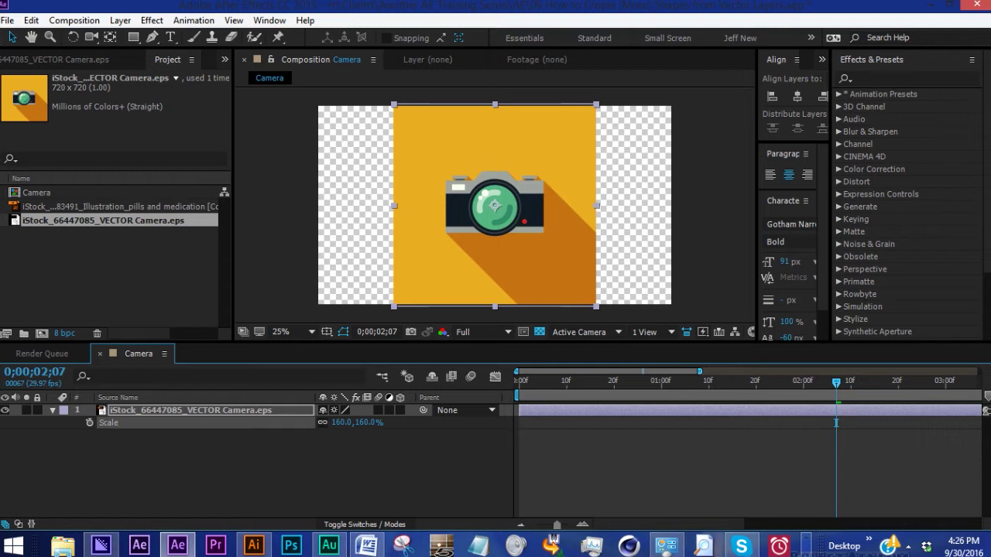
Step: Scale the camera vector layer up to 164%
left_click_drag(357, 423, 360, 423)
left_click(204, 413)
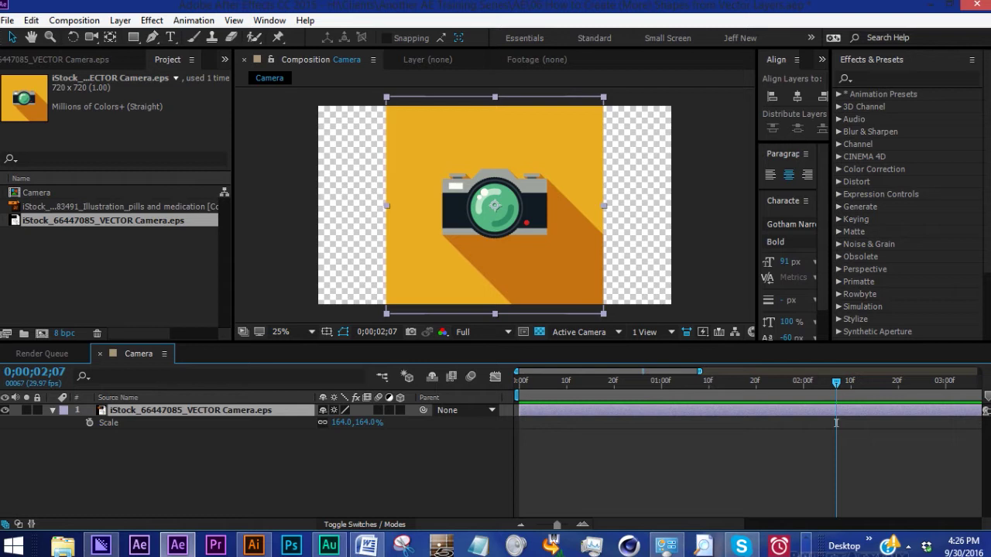
Step: Create shapes from the camera vector layer and delete the original EPS layer
left_click(122, 21)
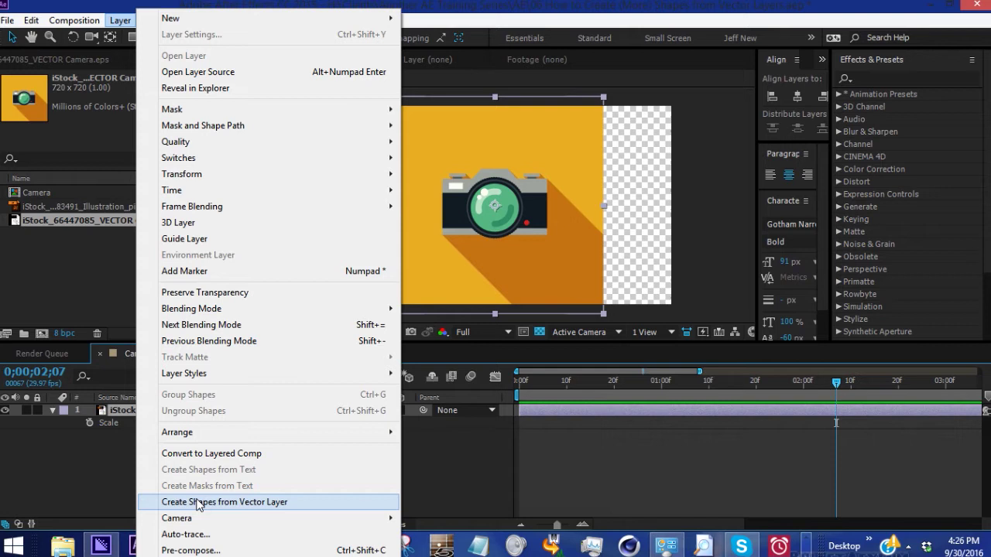
left_click(197, 503)
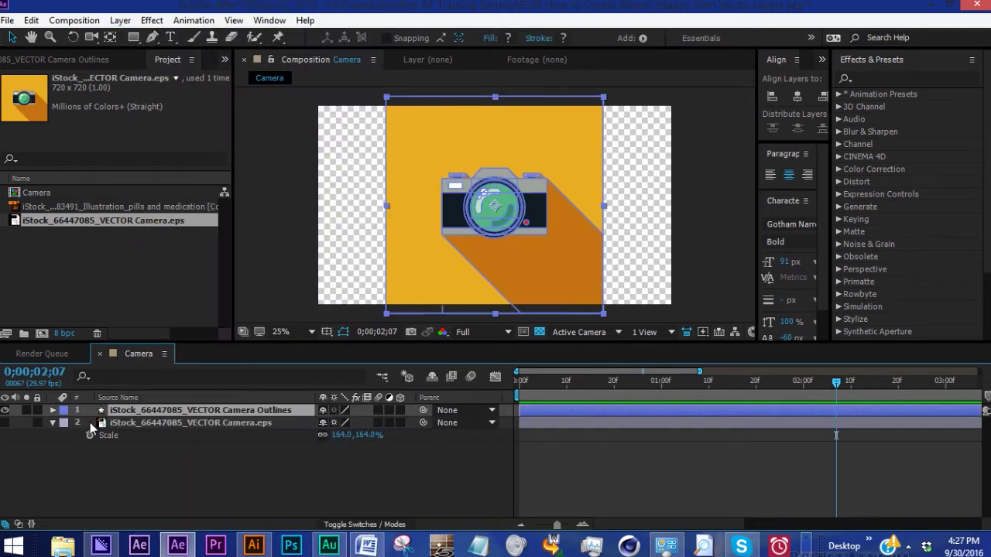
left_click(137, 422)
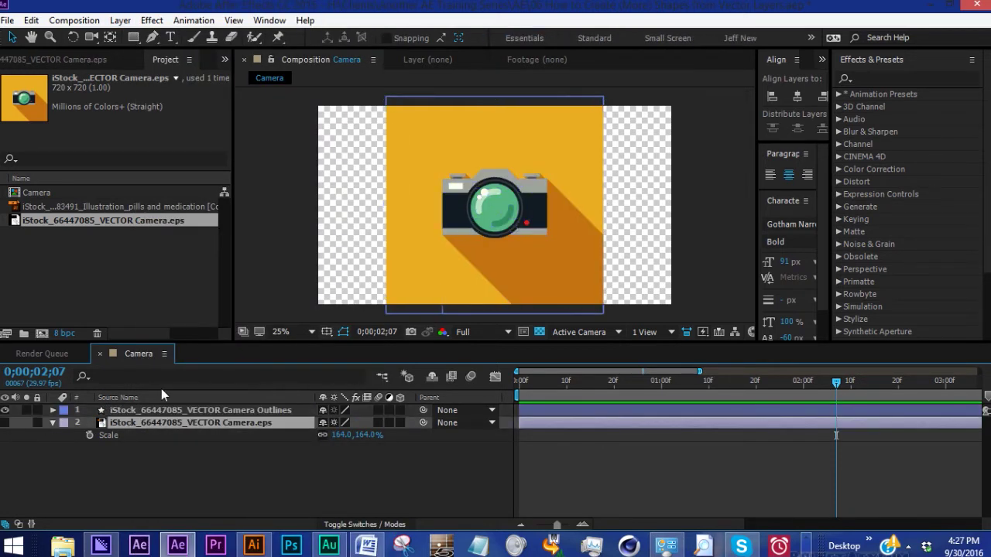
key("Delete")
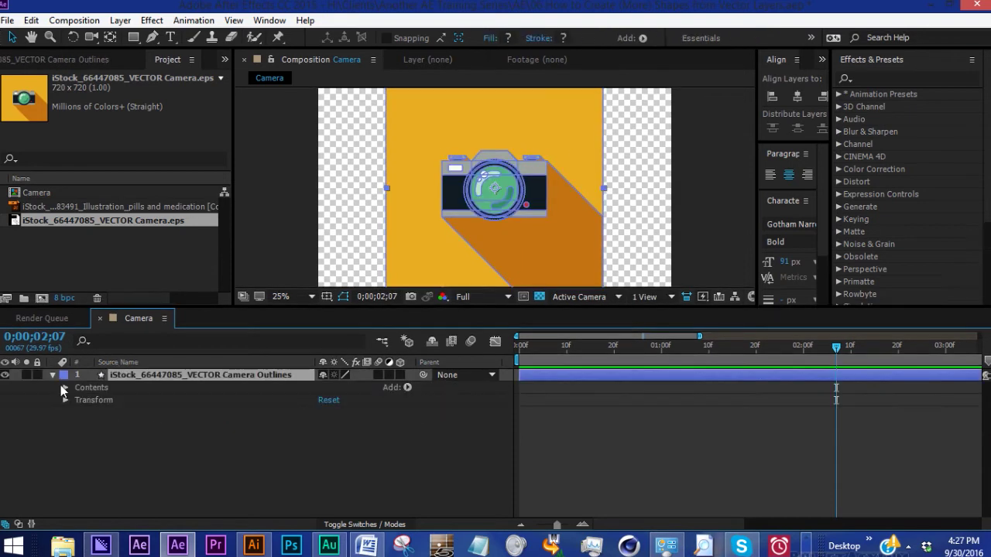
Step: Expand the contents of the camera outlines layer to reach its last groups
left_click(102, 390)
scroll(110, 434, "down", 3)
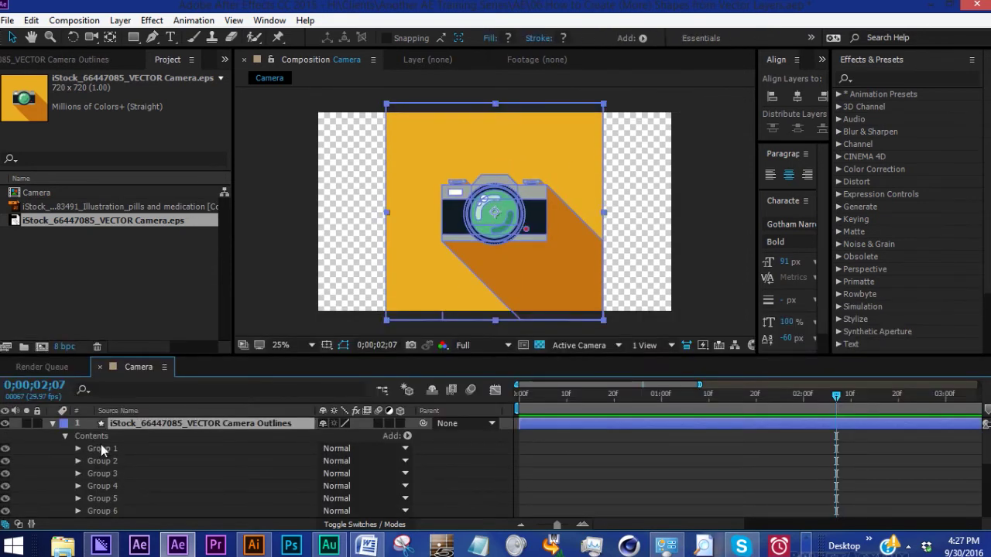
left_click(104, 449)
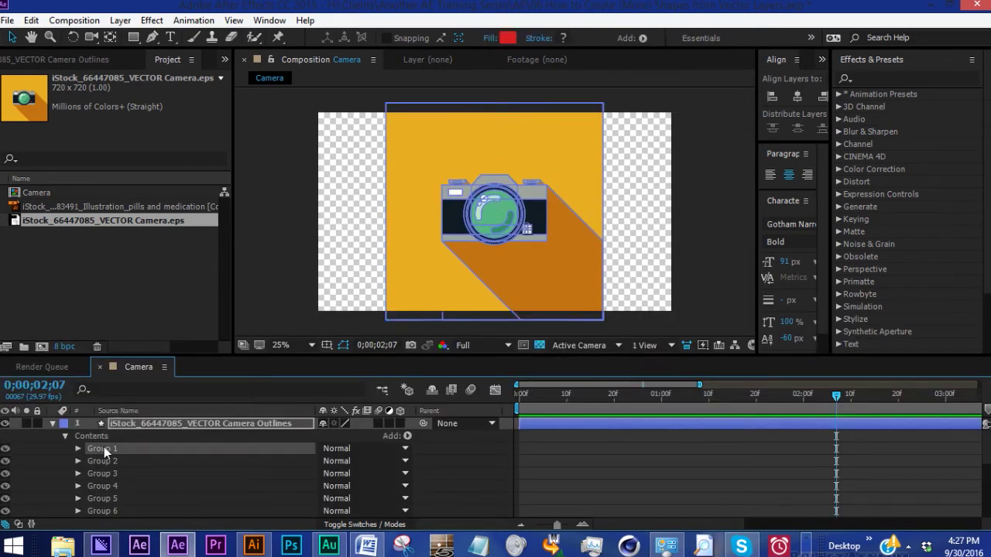
scroll(103, 446, "down", 5)
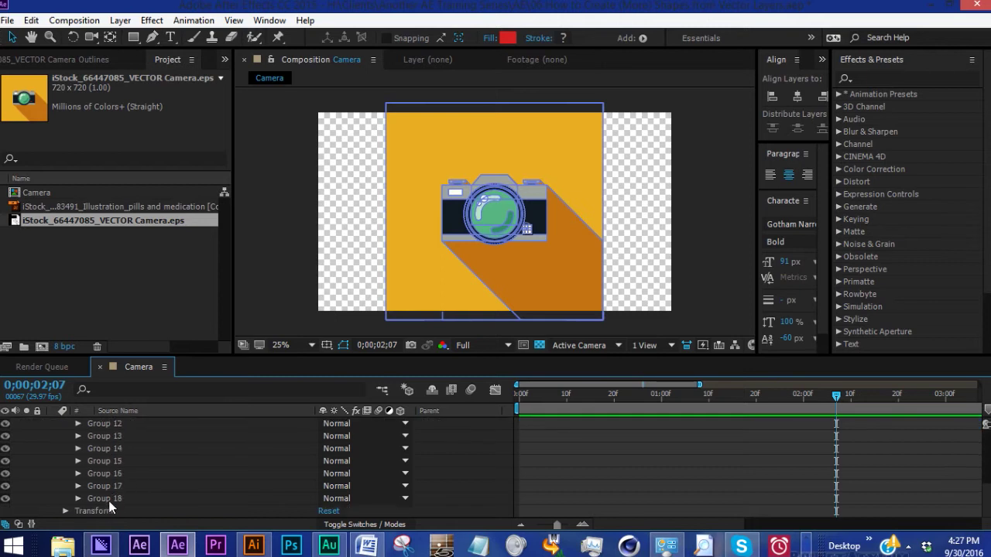
Step: Toggle the visibility of Group 17 and Group 18 to identify them, and delete both the shadow and the yellow background
left_click(113, 500)
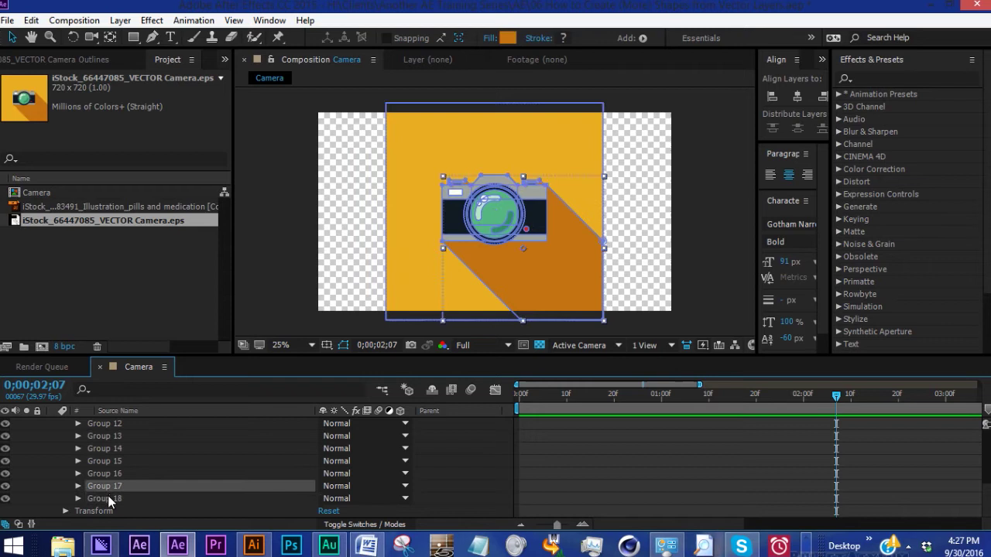
left_click(6, 498)
left_click(6, 499)
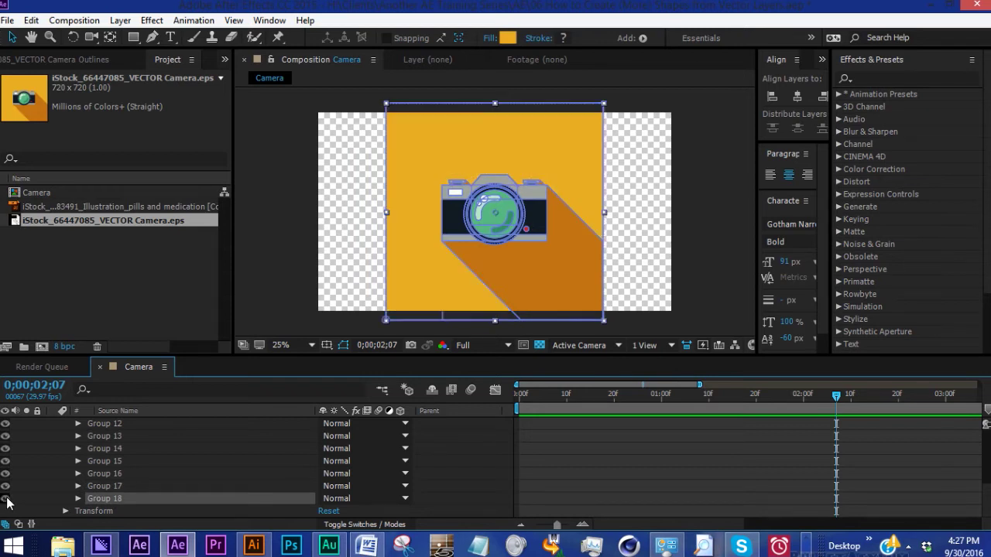
left_click(5, 499)
left_click(5, 498)
left_click(5, 486)
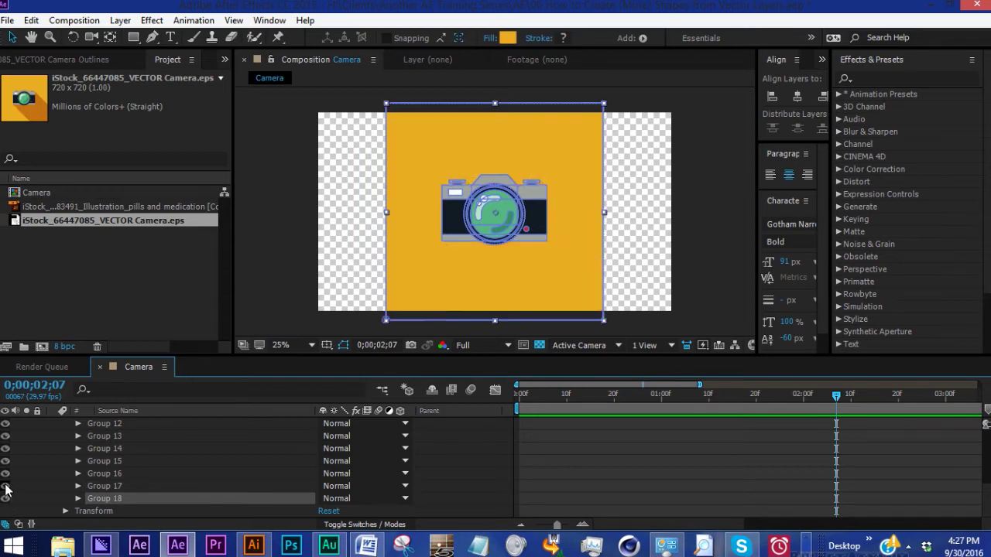
left_click(5, 486)
key("Delete")
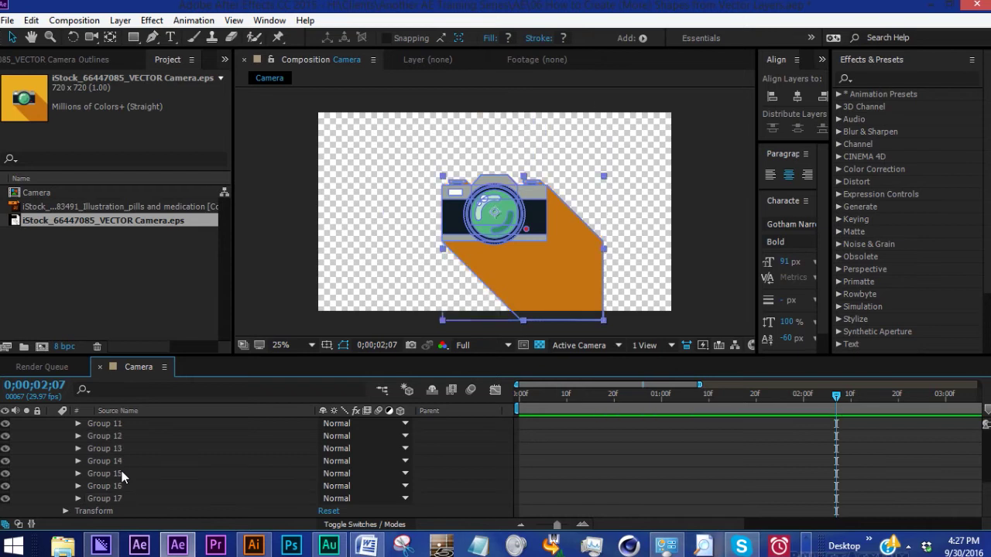
left_click(96, 497)
key("Delete")
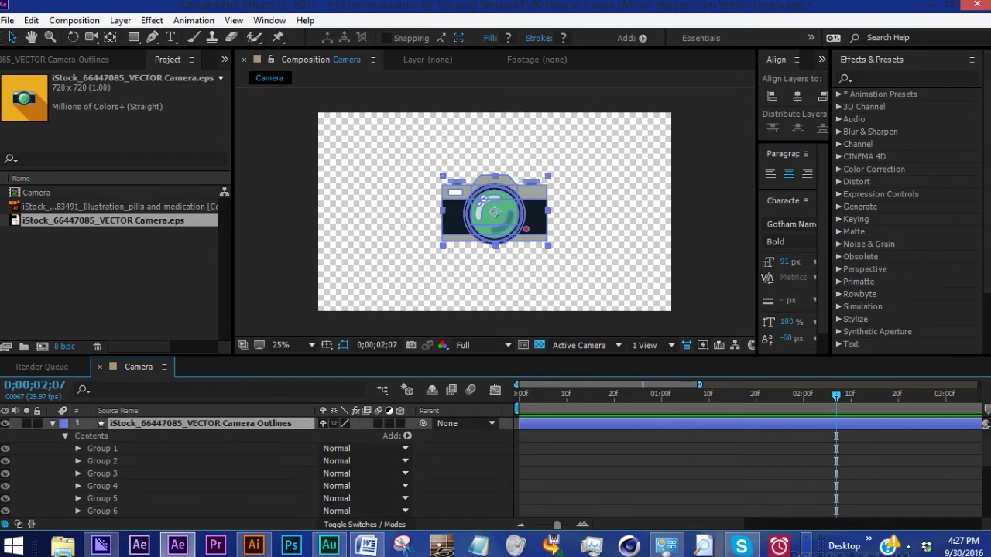
Step: Enlarge the timeline area and select Group 1 through Group 16 of the camera outlines layer
left_click_drag(185, 356, 186, 295)
left_click(101, 387)
scroll(111, 449, "down", 3)
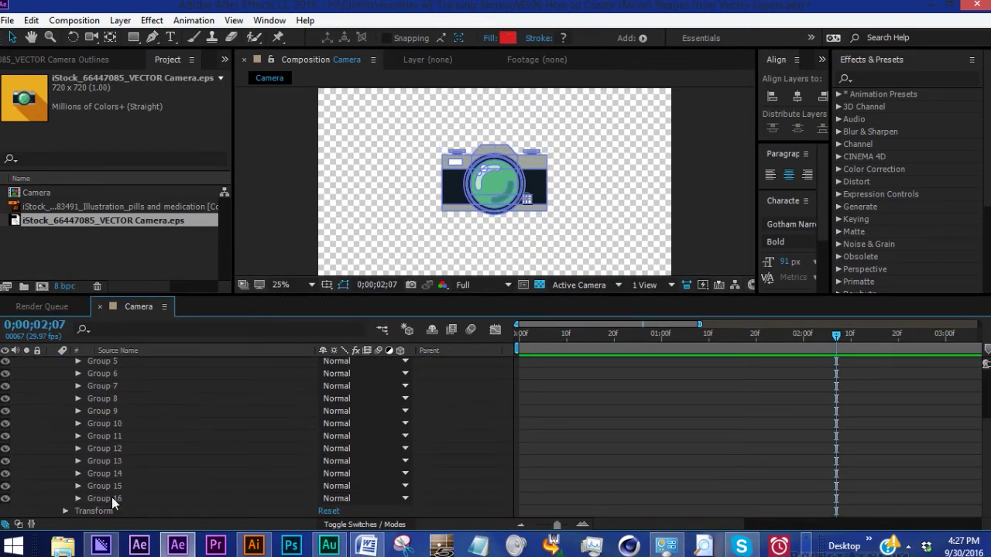
left_click(111, 497, "shift")
Step: Start saving the selected groups as an animation preset and look at the existing presets in the Vector Shape Layers folder
left_click(194, 20)
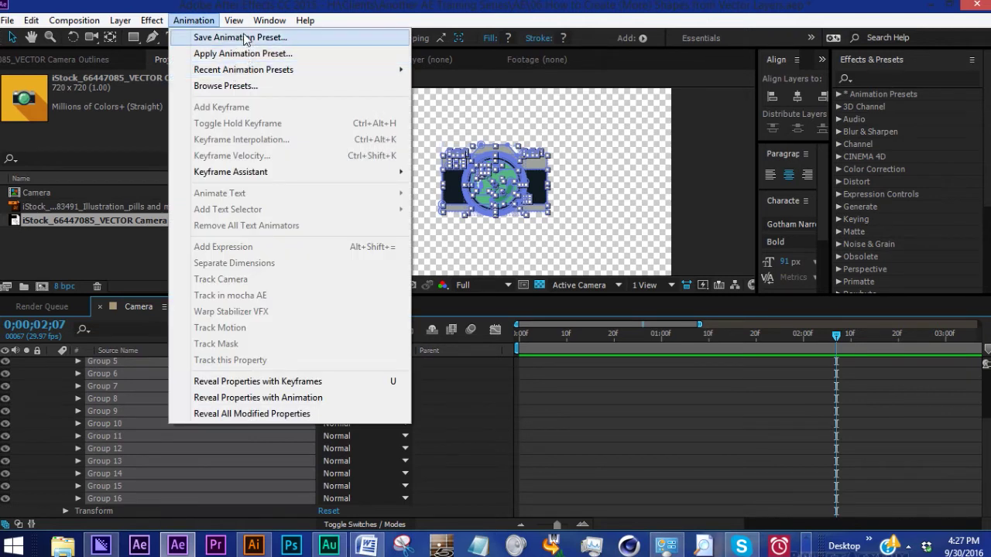
left_click(240, 37)
double_click(268, 257)
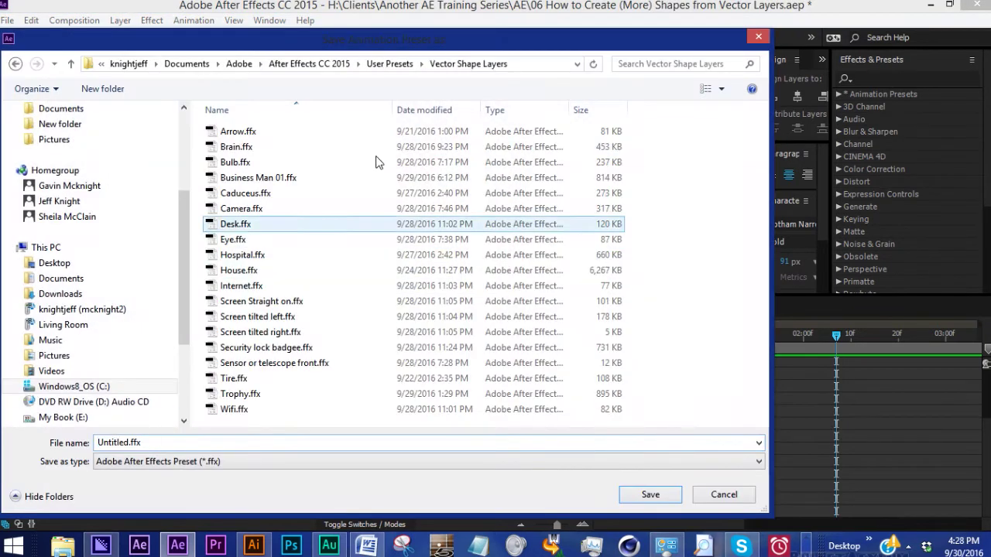
left_click(246, 209)
key("Escape")
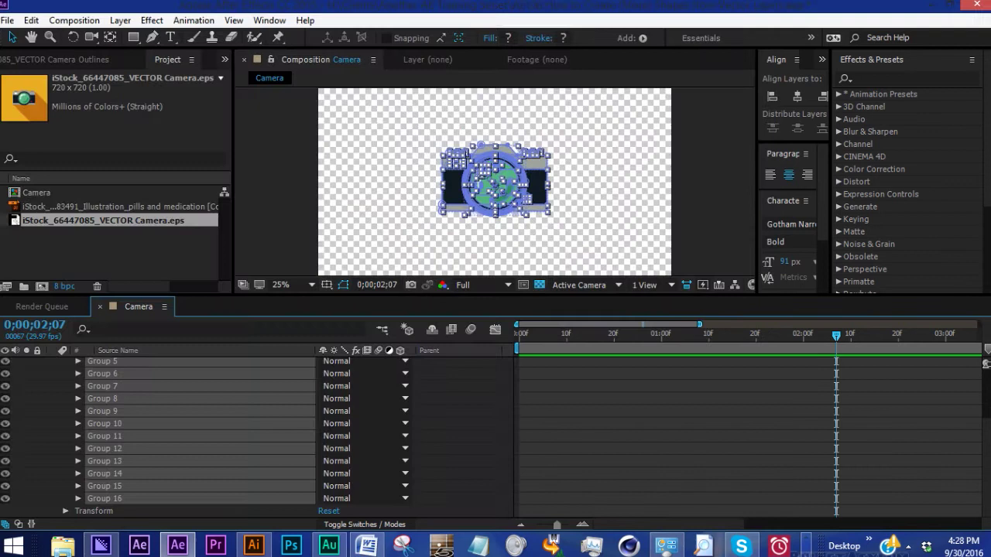
Step: Find the Camera preset in the Vector Shape Layers folder of the user presets
left_click(836, 95)
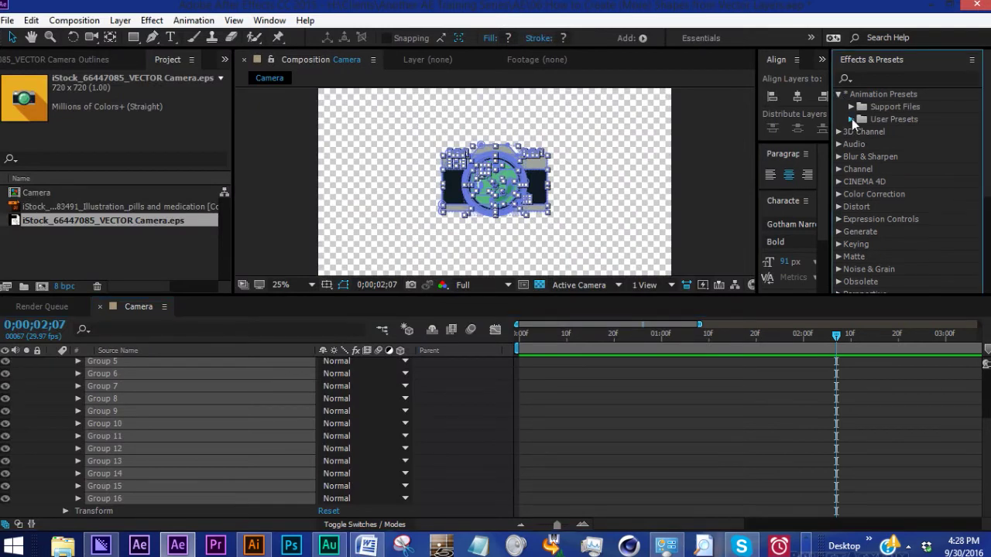
left_click(851, 119)
left_click(863, 230)
scroll(913, 274, "down", 1)
scroll(918, 275, "down", 1)
left_click(932, 258)
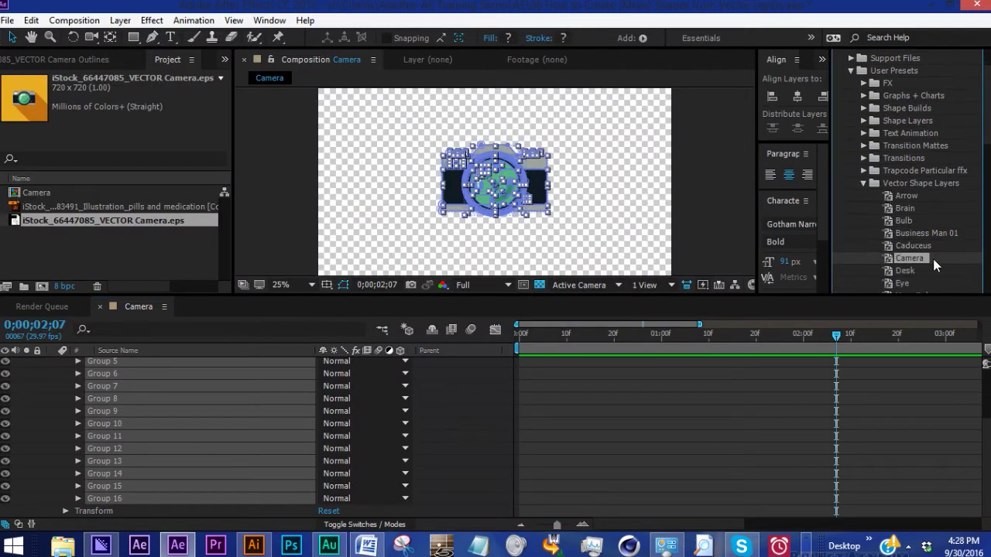
Step: Deselect the groups and examine the parts of the camera body at 50% magnification
left_click(462, 380)
scroll(462, 381, "up", 2)
scroll(464, 198, "up", 1)
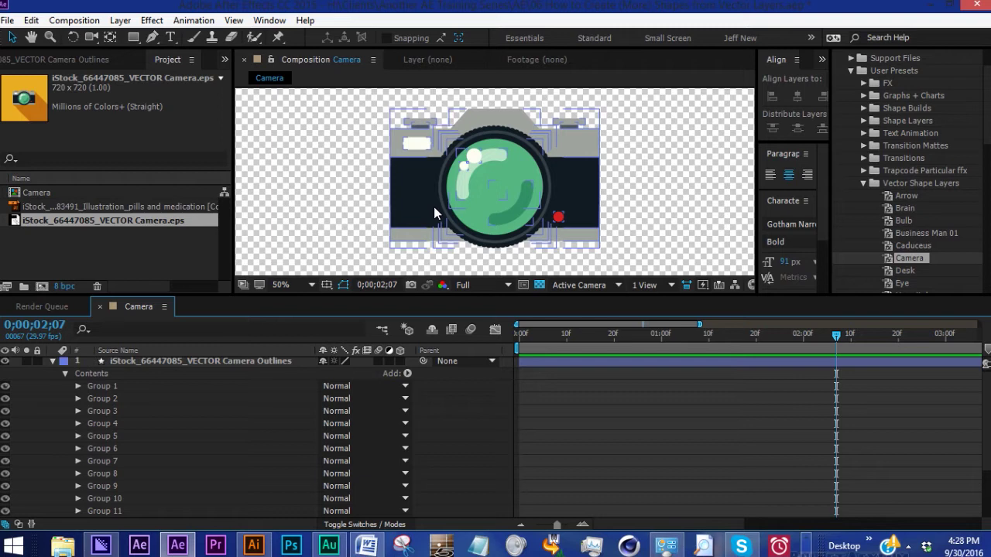
left_click(152, 363)
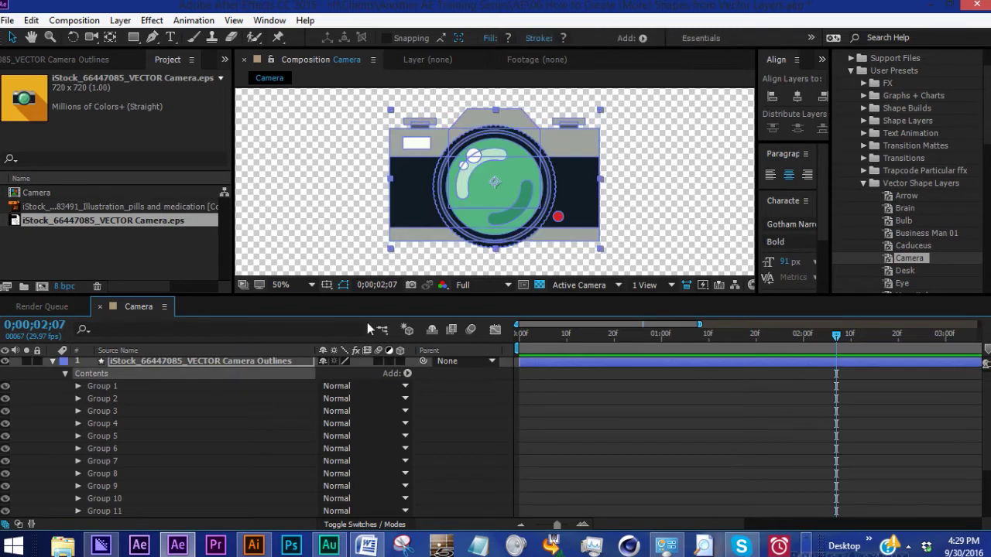
left_click(415, 140)
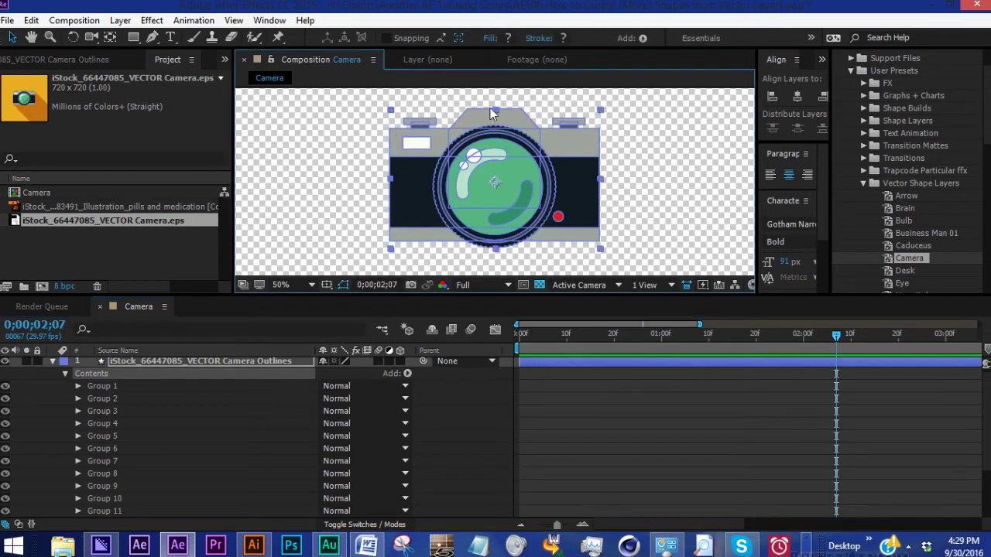
left_click(455, 110)
left_click(420, 140)
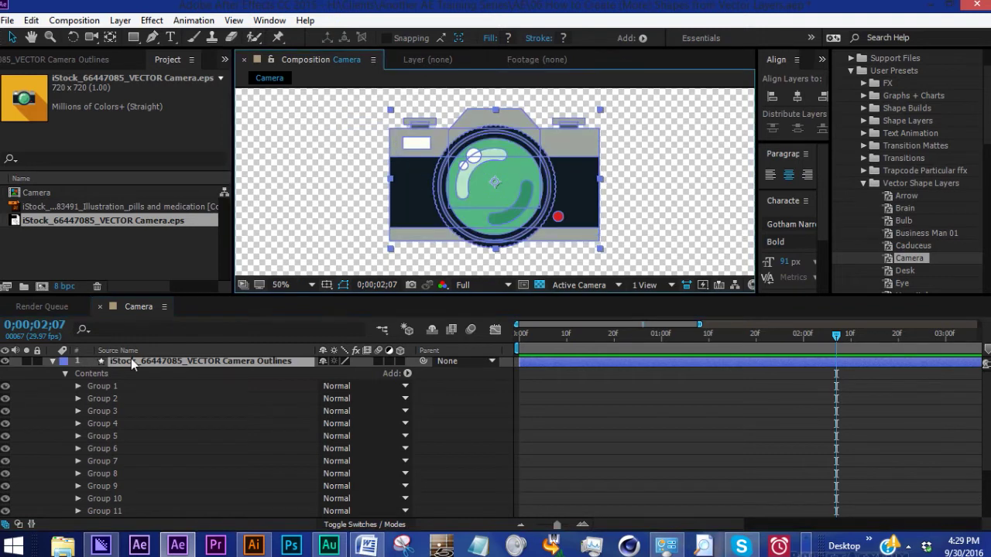
left_click(134, 364)
scroll(238, 389, "up", 1)
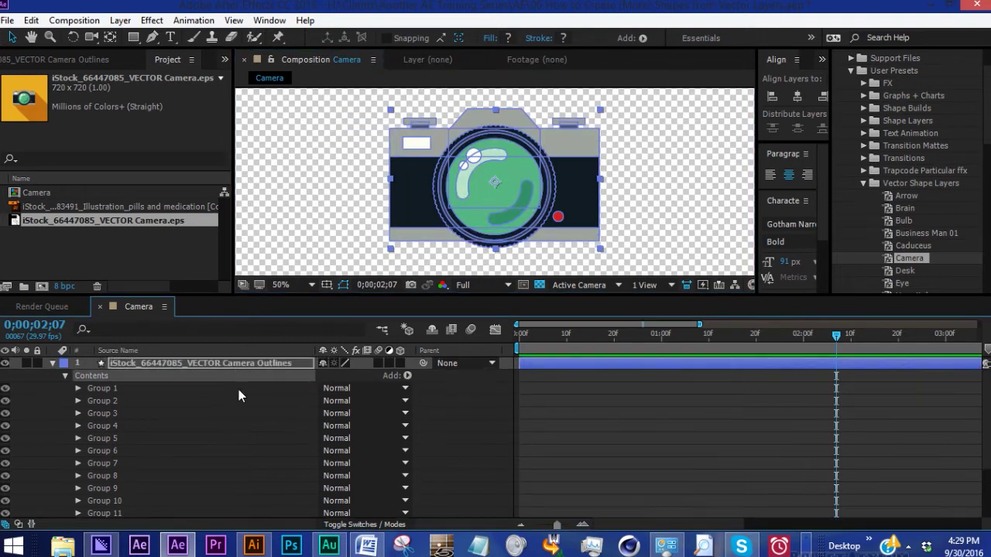
Step: Add an empty group to the contents of the camera outlines layer
scroll(124, 418, "down", 3)
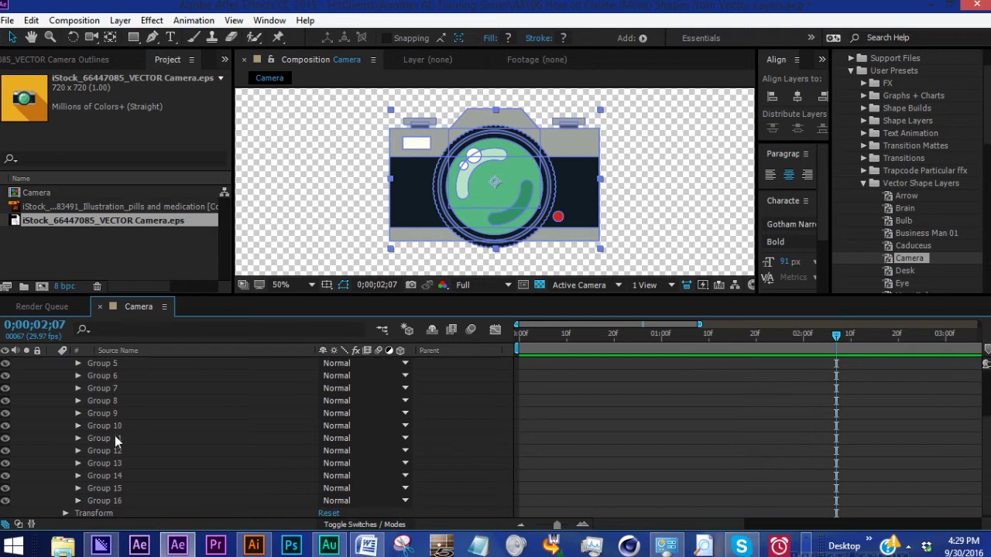
left_click(104, 499)
scroll(310, 411, "up", 3)
left_click(407, 378)
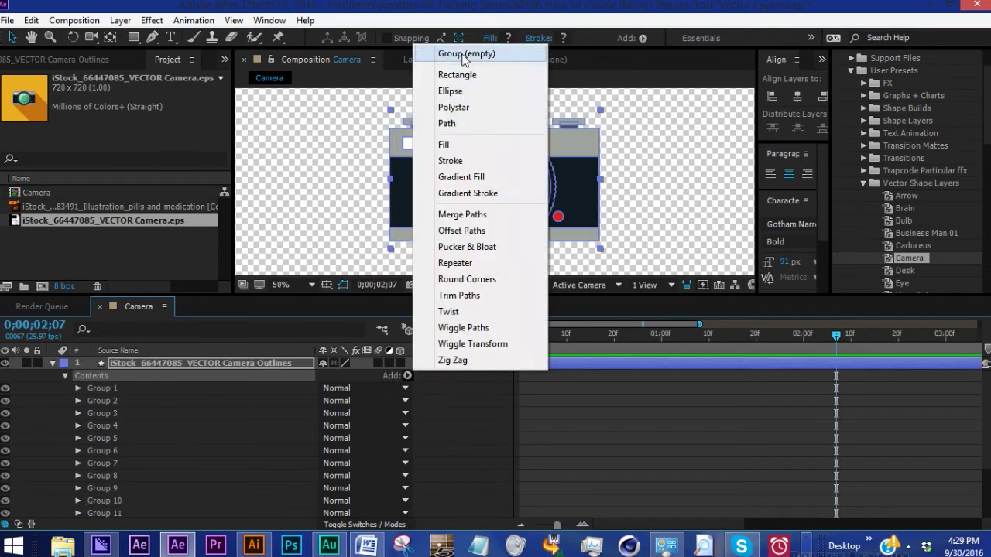
left_click(469, 50)
scroll(179, 444, "down", 1)
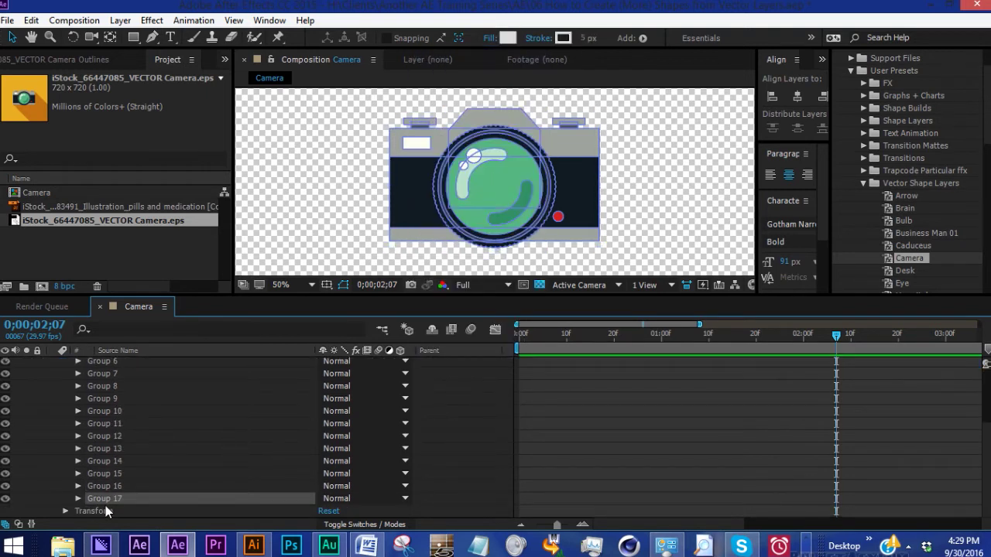
Step: Move the playhead to the start of the composition and rename the new empty group as Body
key("Home")
key("Return")
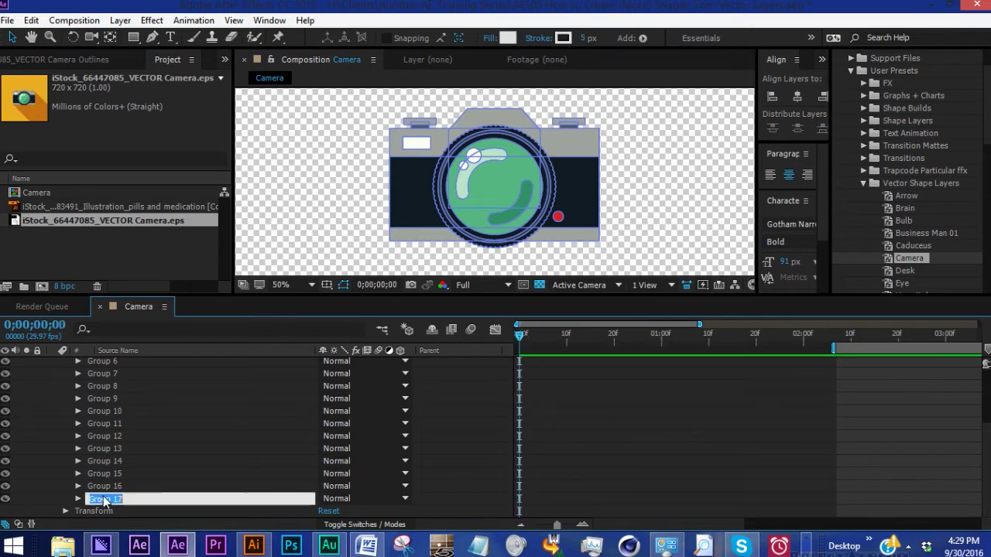
type("Bod")
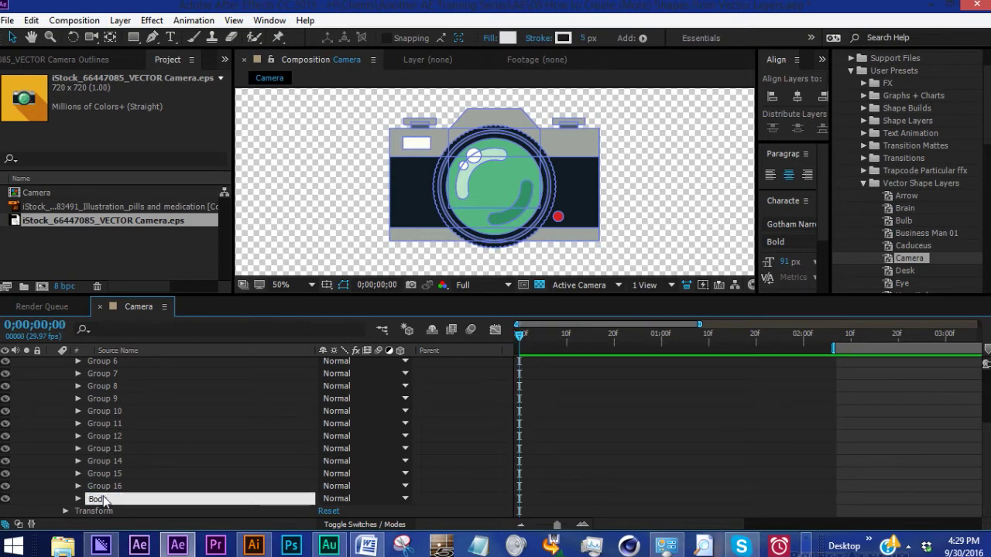
type("y")
key("Return")
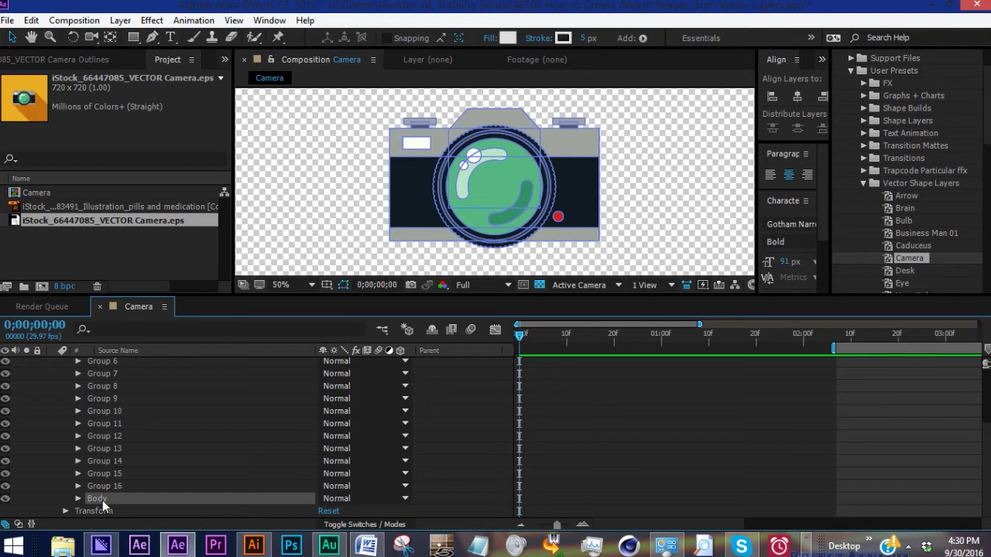
key("Return")
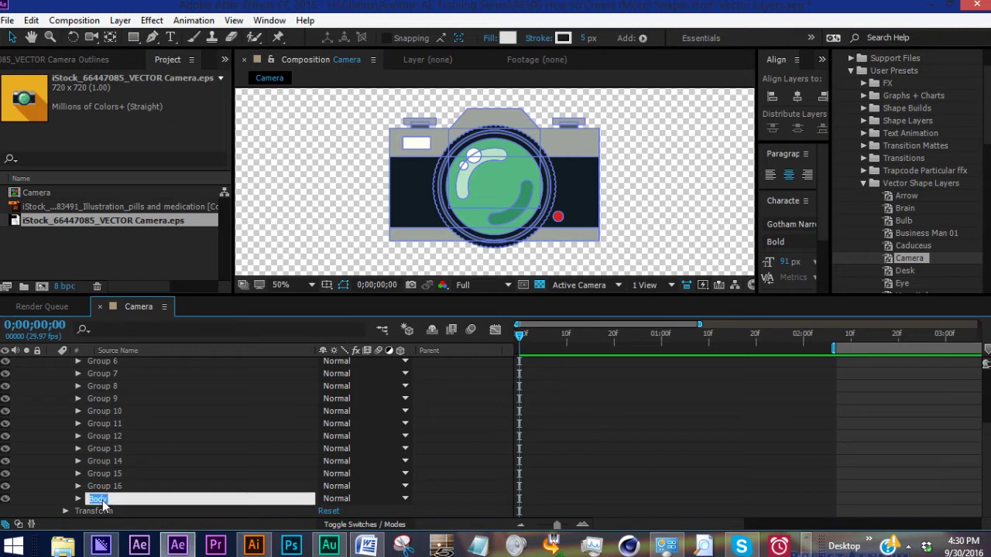
Step: Select groups from Group 16 up to Group 9 in turn to check which camera parts belong to the body
left_click(410, 152)
left_click(409, 153)
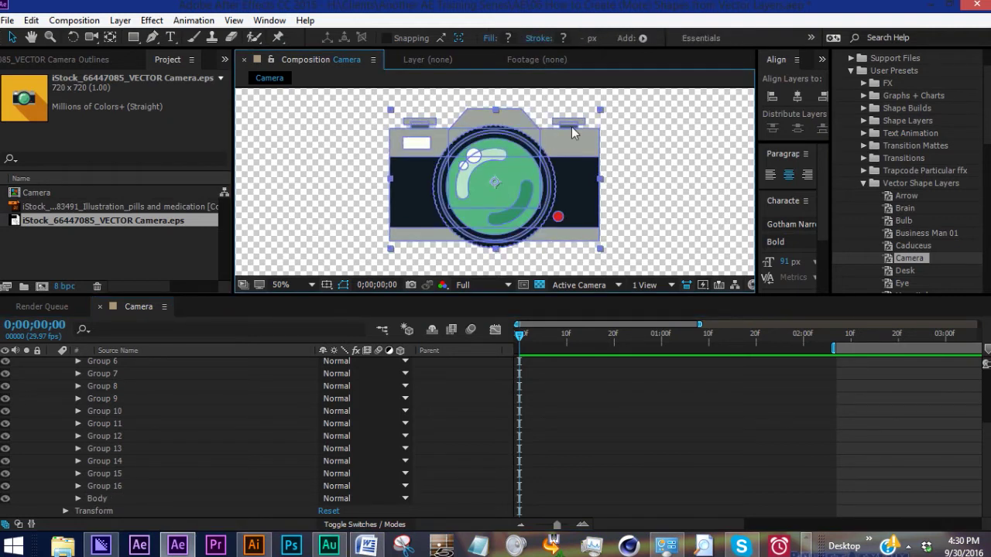
left_click(103, 484)
left_click(106, 473)
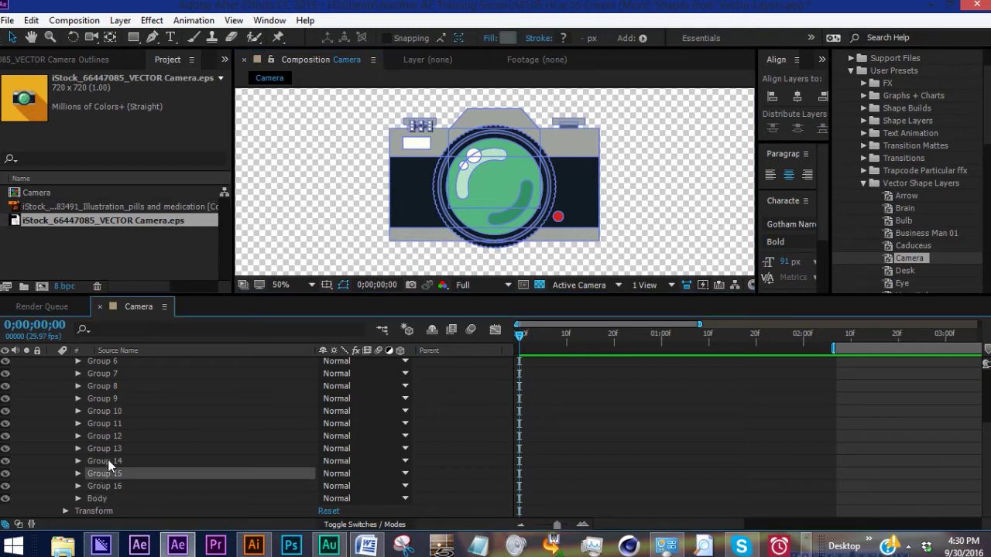
left_click(109, 461)
left_click(109, 448)
left_click(110, 424)
left_click(111, 411)
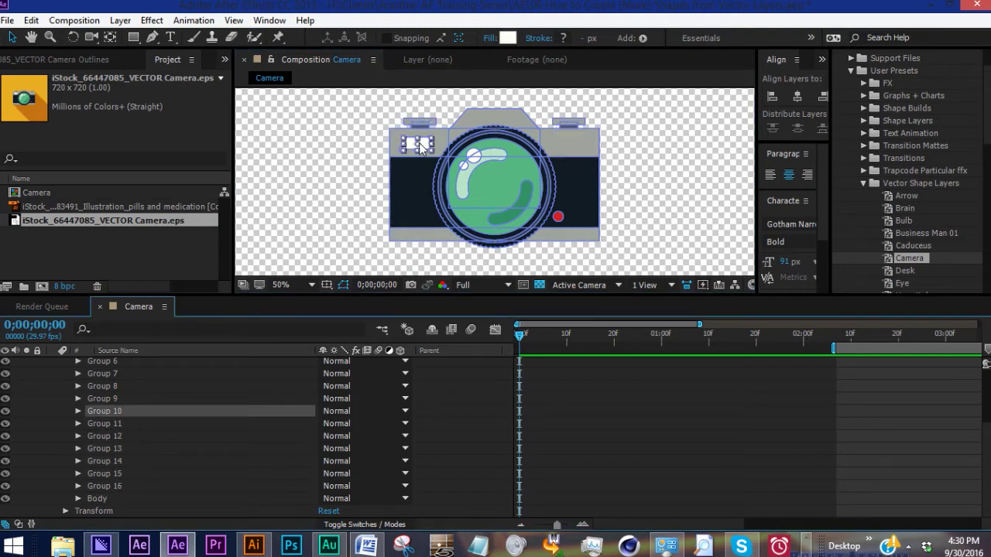
left_click(107, 400)
left_click(420, 122)
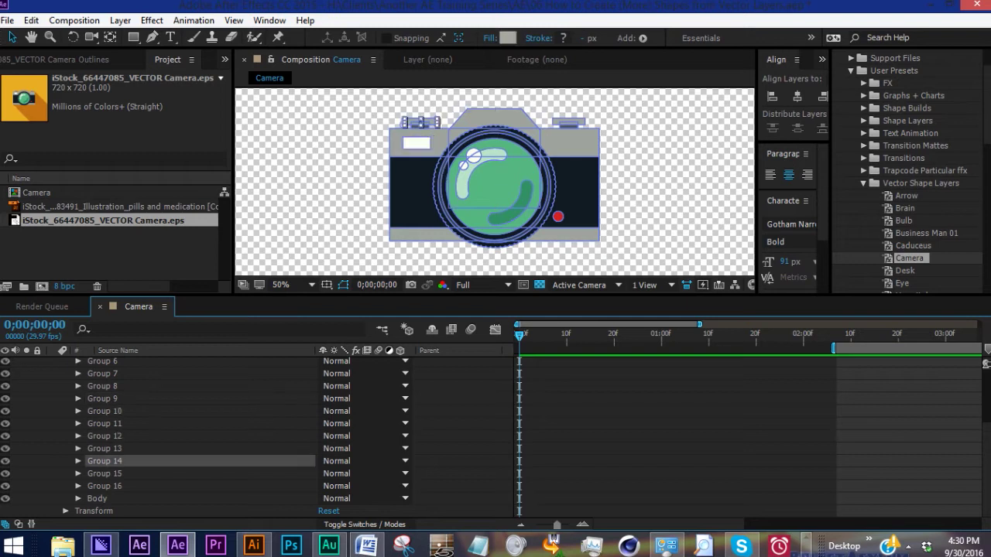
Step: Move Group 16 into the Body group and expand Body to show its contents
left_click(99, 488)
key("Delete")
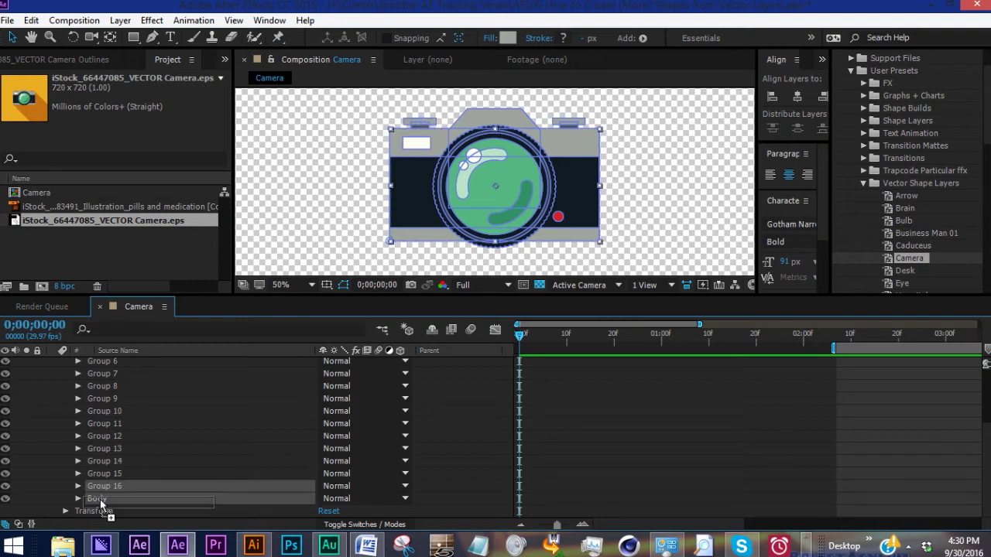
left_click(78, 498)
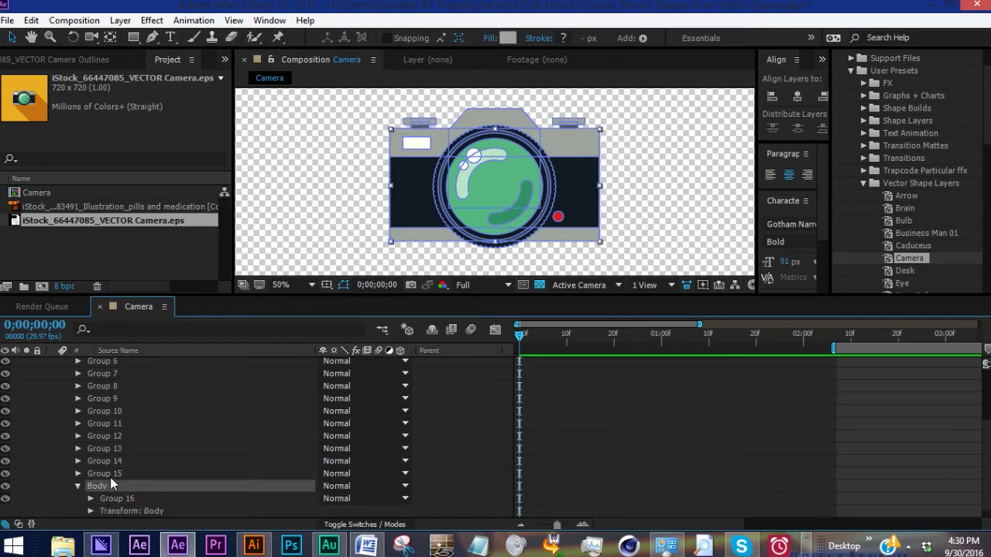
Step: Add an empty group named Left Button to the layer contents, placed directly above Body
scroll(82, 485, "up", 3)
left_click(413, 381)
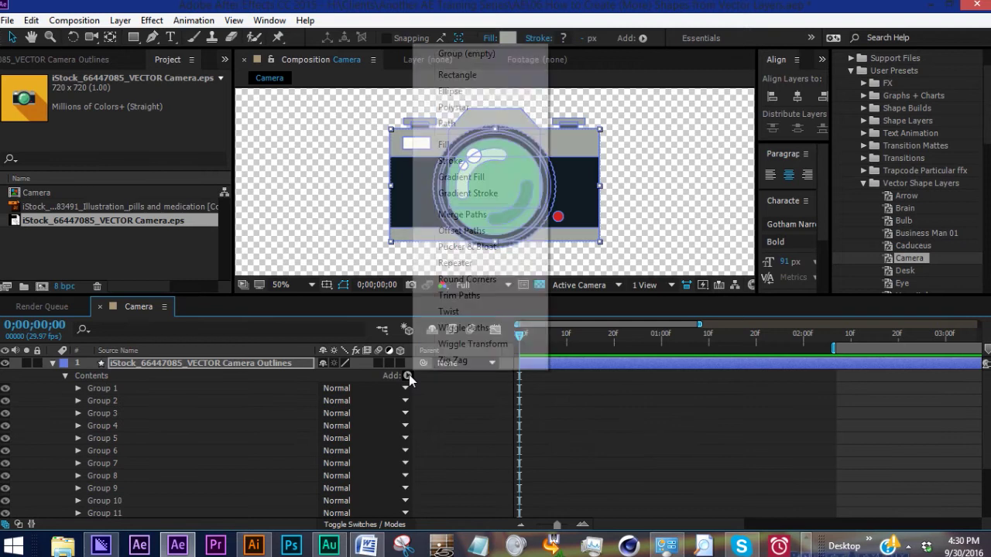
left_click(465, 49)
scroll(233, 434, "down", 3)
left_click_drag(116, 486, 103, 467)
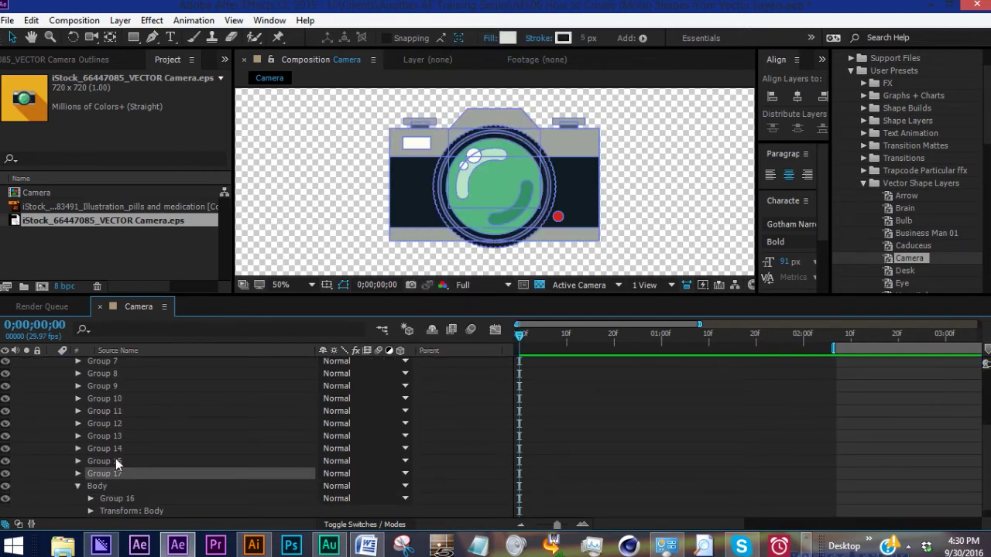
left_click(116, 458)
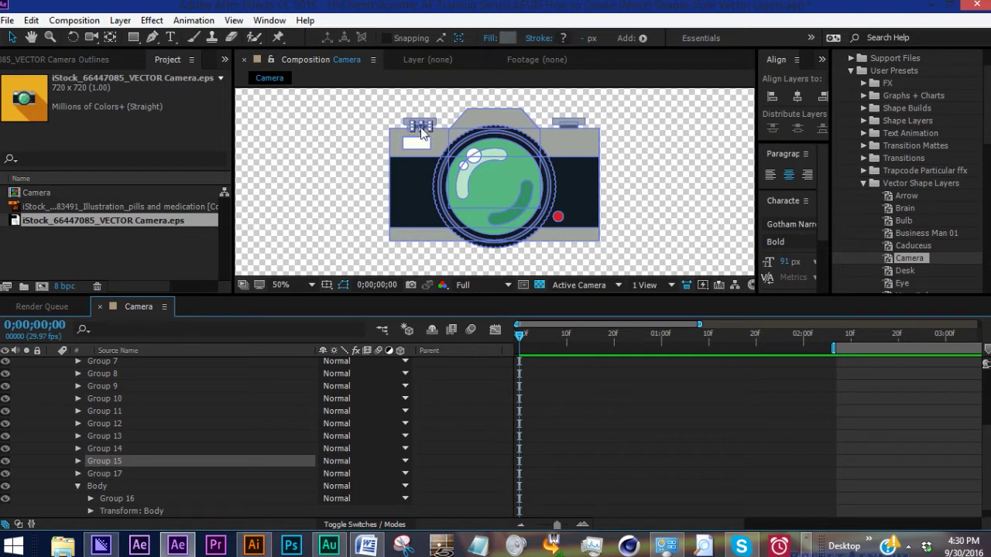
left_click(105, 474)
key("Return")
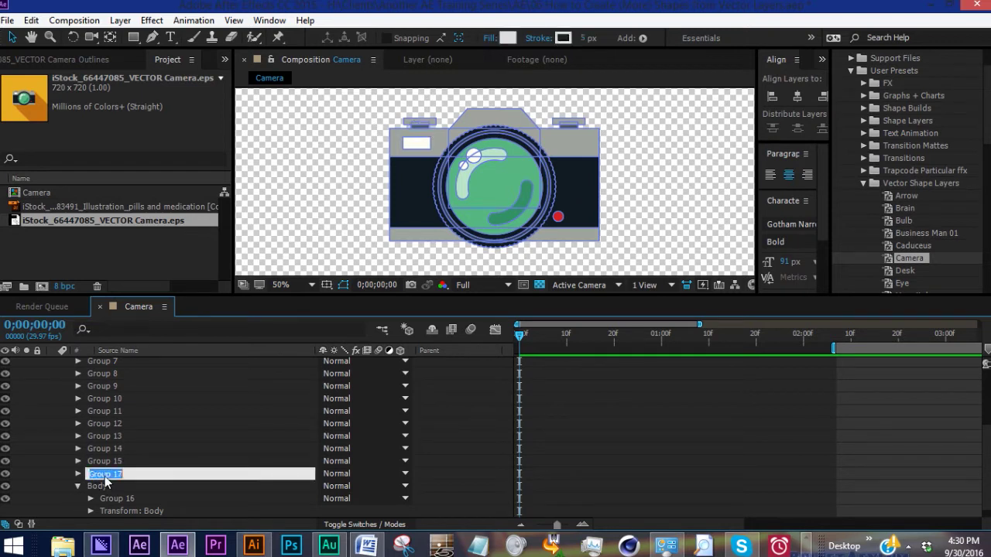
type("Left Button")
Step: Move Group 14 and Group 15, the two parts of the camera's left button, into the Left Button group
left_click(110, 450)
key("slash")
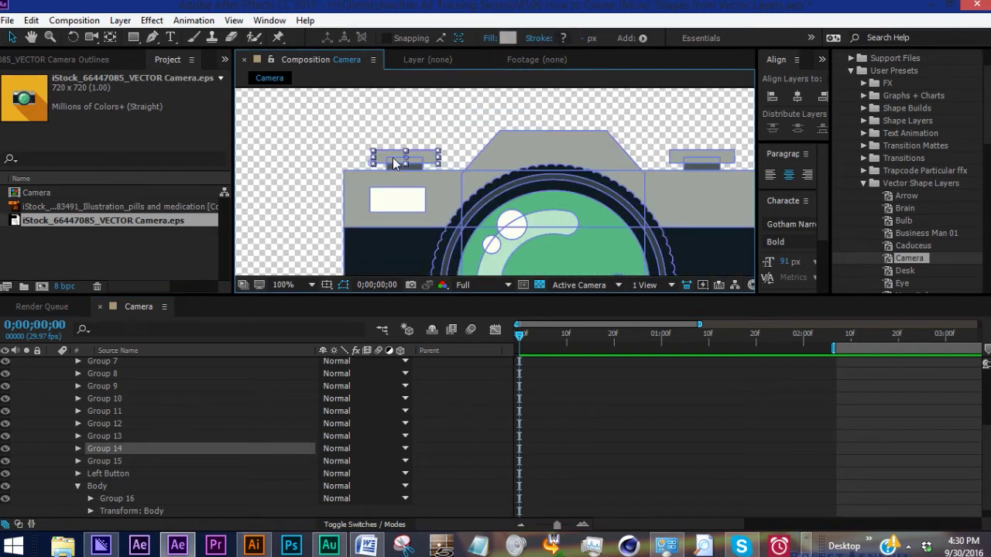
left_click(115, 459, "shift")
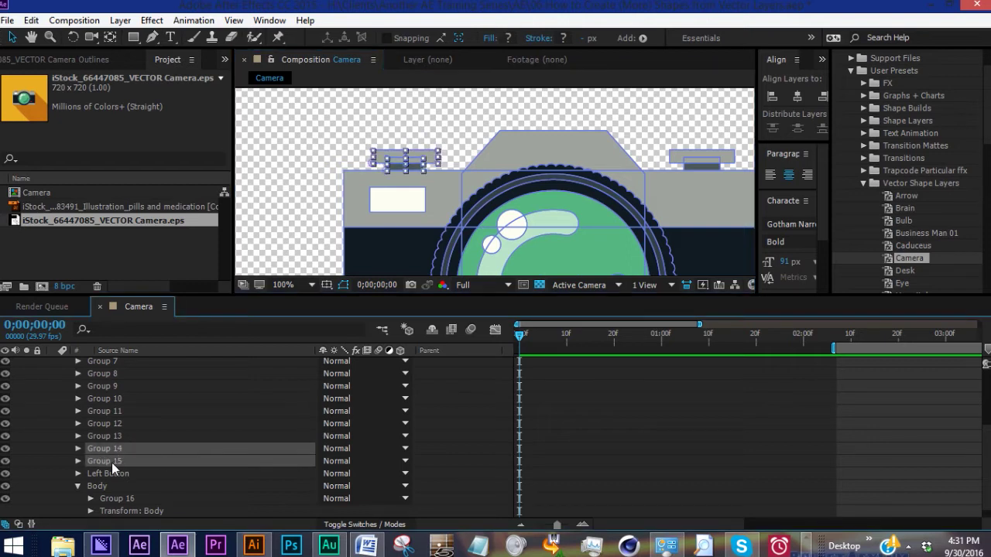
left_click(112, 469, "shift")
left_click_drag(108, 473, 106, 471)
Step: Identify the right button's parts and add an empty group named Right Button directly above Left Button
left_click(109, 438)
left_click(110, 448)
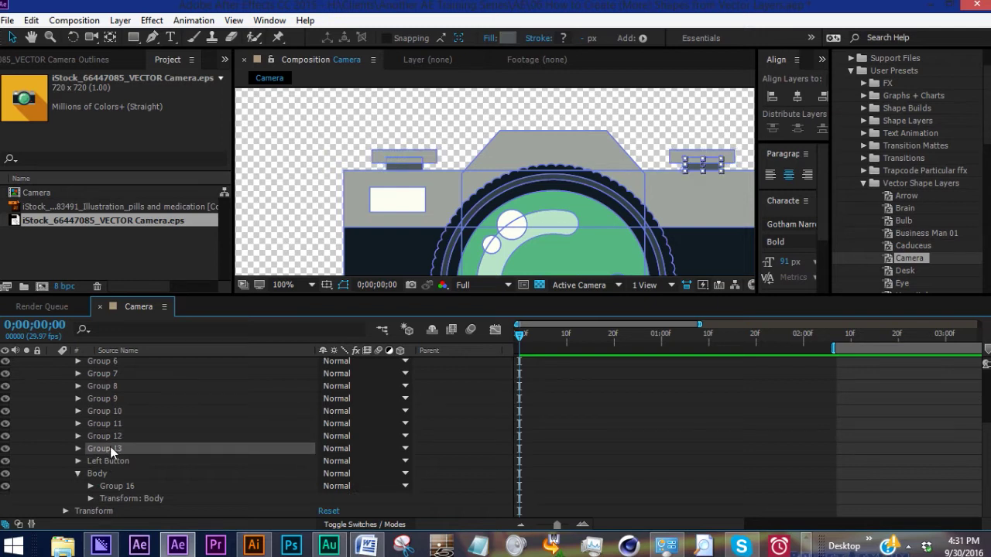
left_click(112, 436)
left_click(112, 449)
left_click(114, 460)
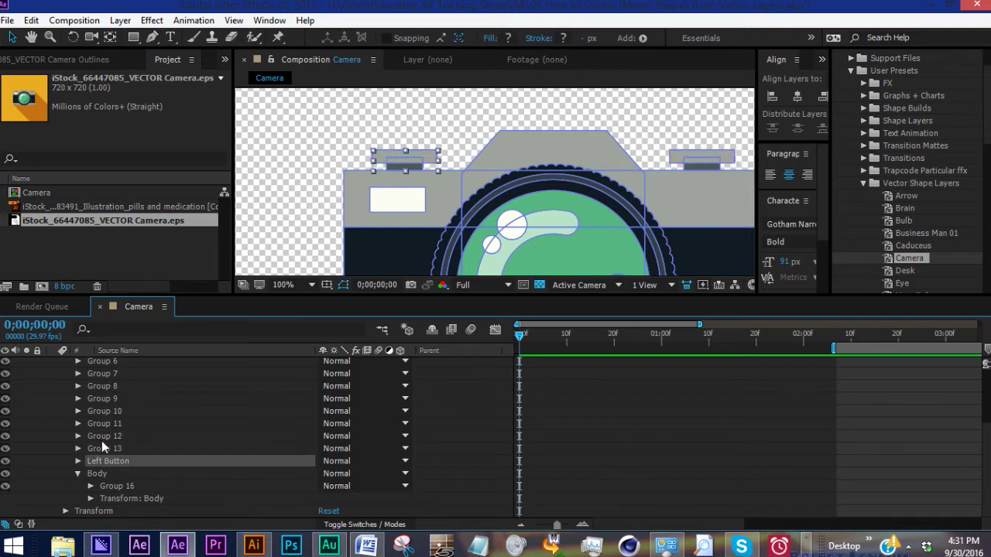
left_click(405, 375)
left_click(458, 55)
left_click_drag(105, 510, 105, 458)
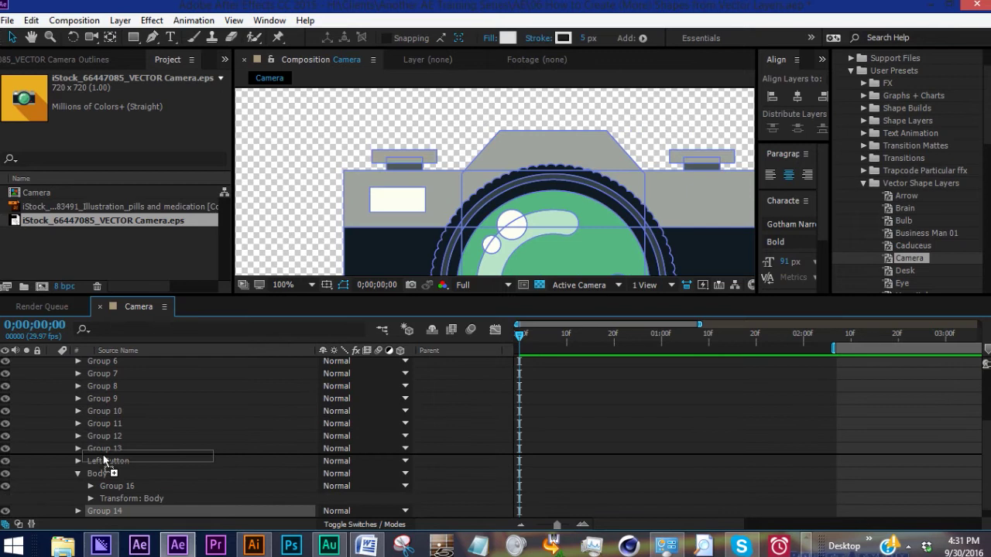
key("Return")
type("Right Button")
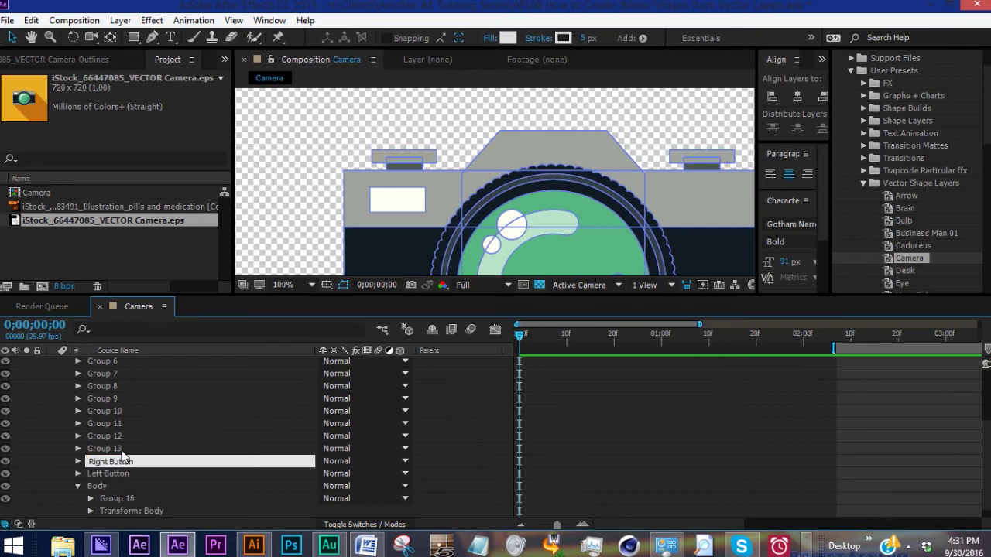
Step: Move Group 12 and Group 13 into the Right Button group
left_click(115, 434)
left_click(104, 449, "shift")
left_click_drag(104, 450, 104, 460)
Step: Move Group 11, the dark band across the camera, into the Body group above Group 16
left_click(116, 436)
key("comma")
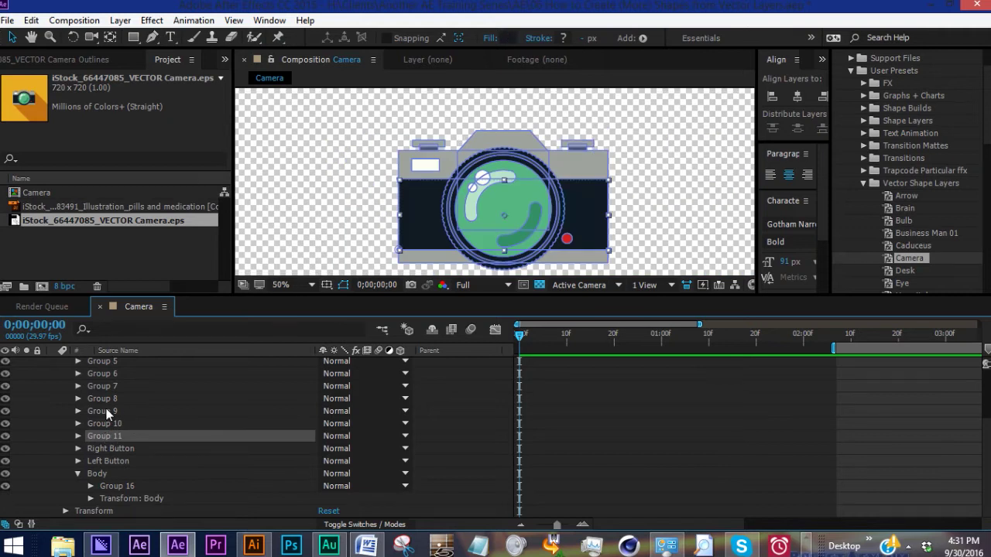
left_click_drag(104, 438, 102, 479)
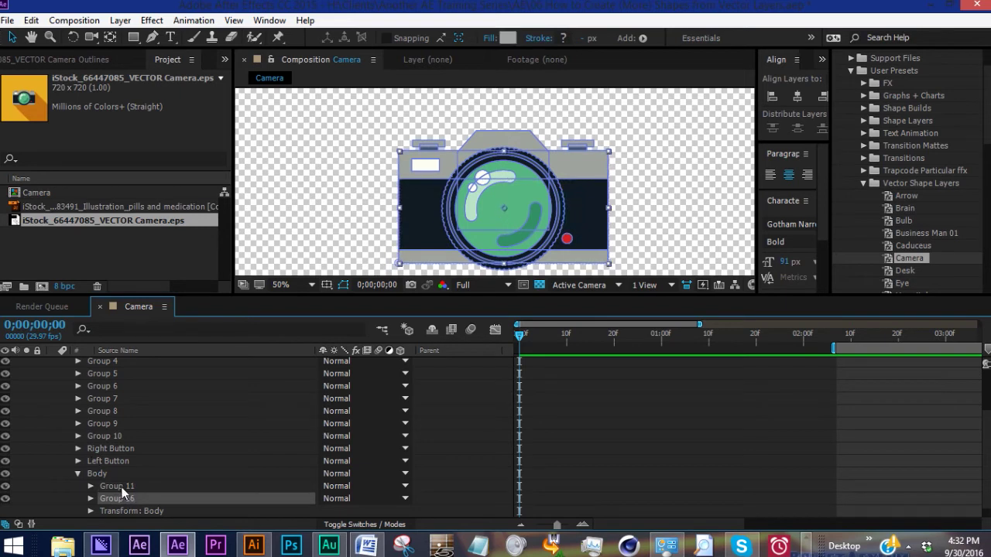
left_click(121, 488)
Step: Rename Group 10, the small white rectangle on the camera front, as Flash
left_click(110, 446)
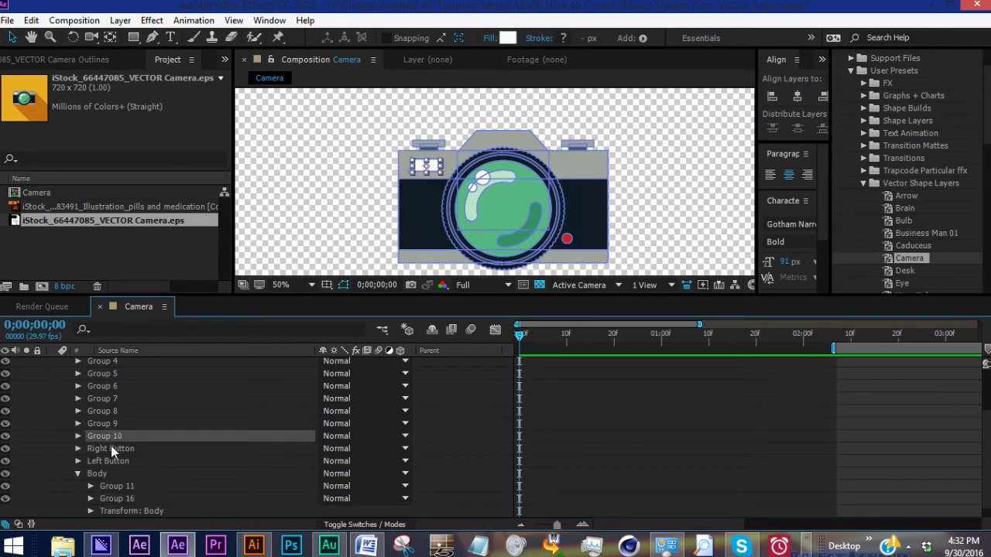
left_click(108, 438)
key(".")
key("Return")
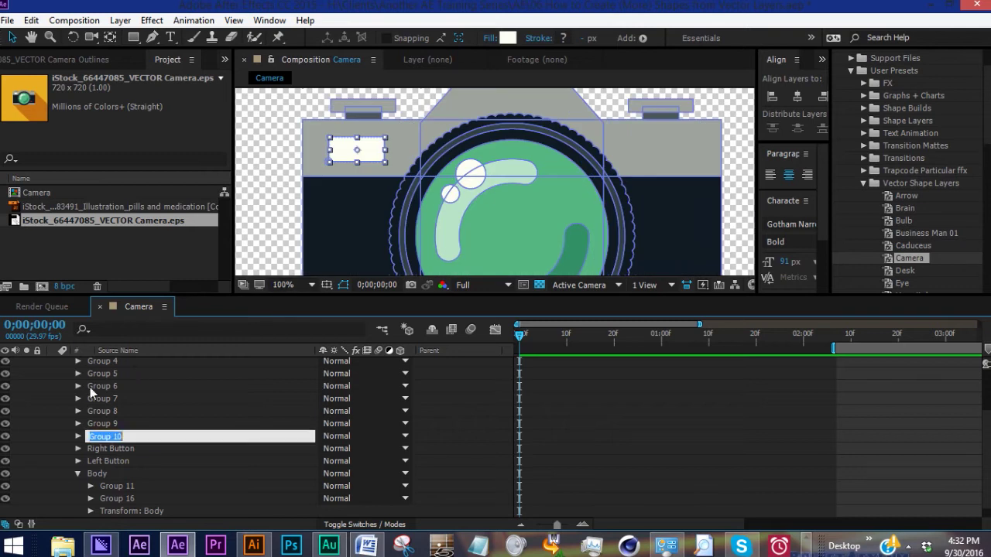
type("Falsh")
key("BackSpace")
key("BackSpace")
key("BackSpace")
key("BackSpace")
type("lash")
Step: Move Group 9 into the Body group below Group 16 and toggle Body's visibility to check its parts
left_click(103, 426)
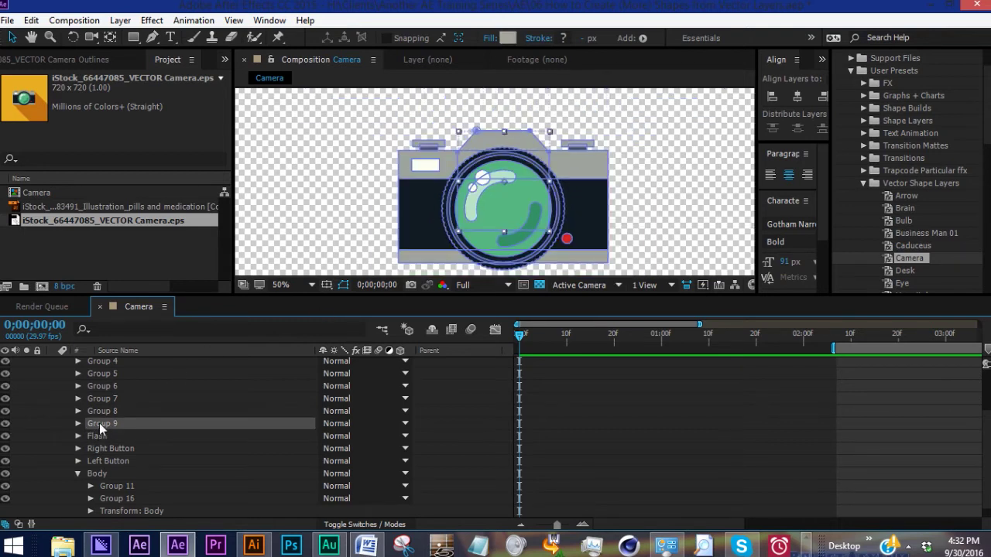
left_click_drag(97, 474, 96, 504)
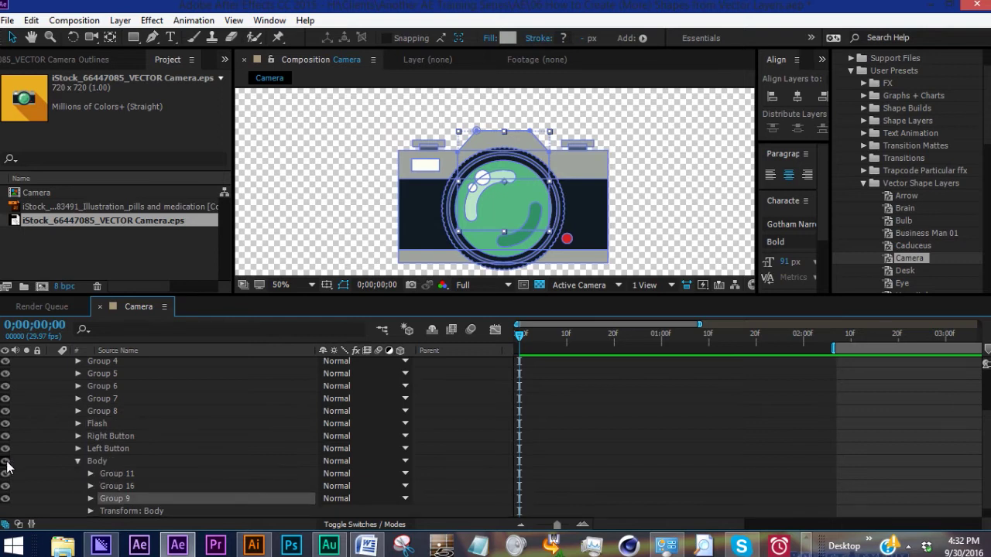
left_click(5, 461)
left_click(6, 461)
left_click(5, 461)
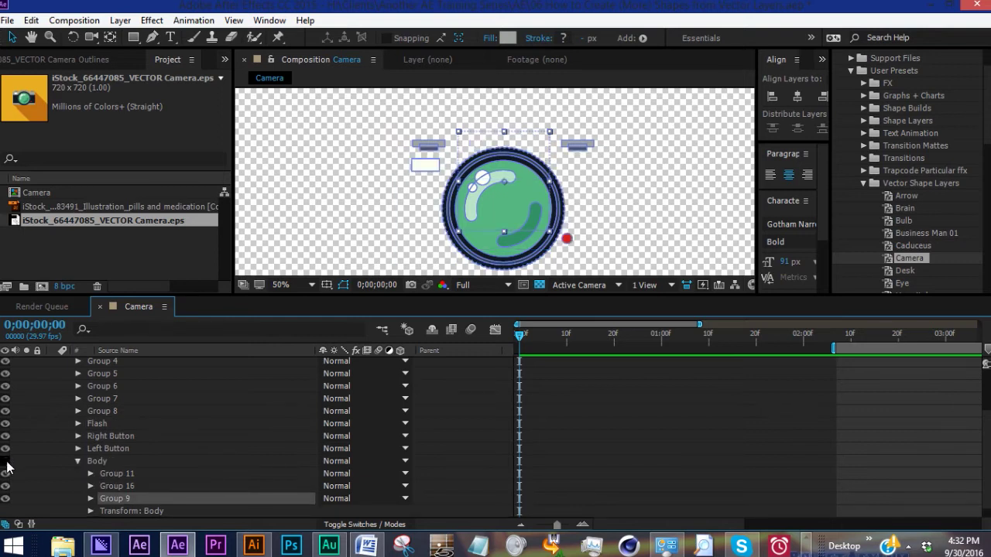
left_click(6, 461)
Step: Rename Group 8, the ridged ring around the lens, as Outer Ring
left_click(108, 411)
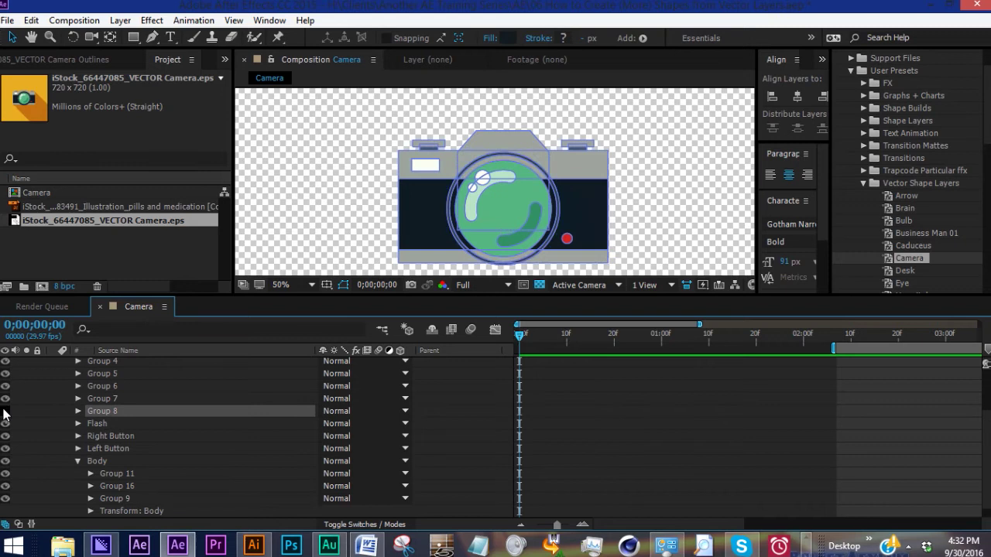
key("period")
key("Return")
type("OP")
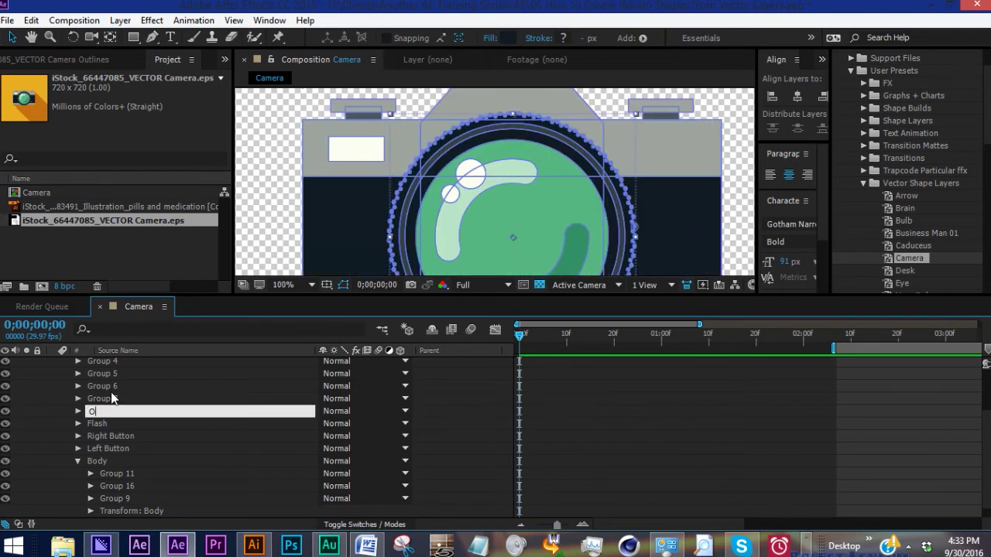
Step: Rename Group 7, the ring inside the Outer Ring, as Inner Ring
left_click(111, 398)
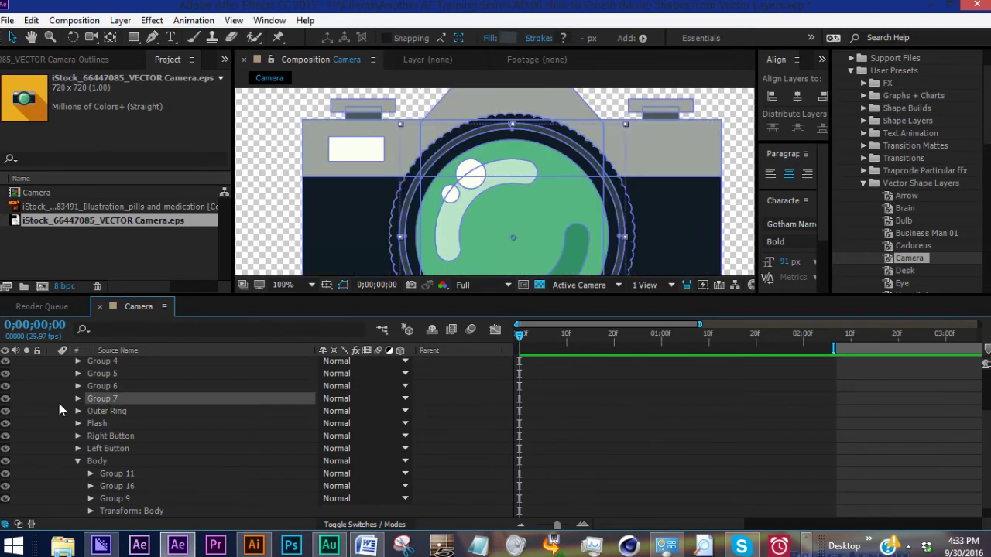
left_click(95, 408)
left_click(92, 398)
key("Return")
type("Inner ")
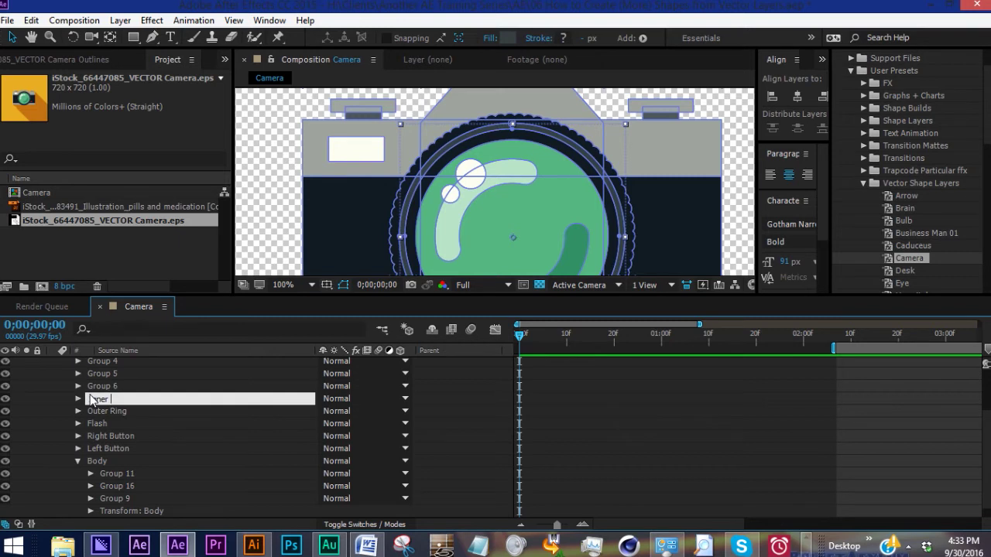
type("Ring")
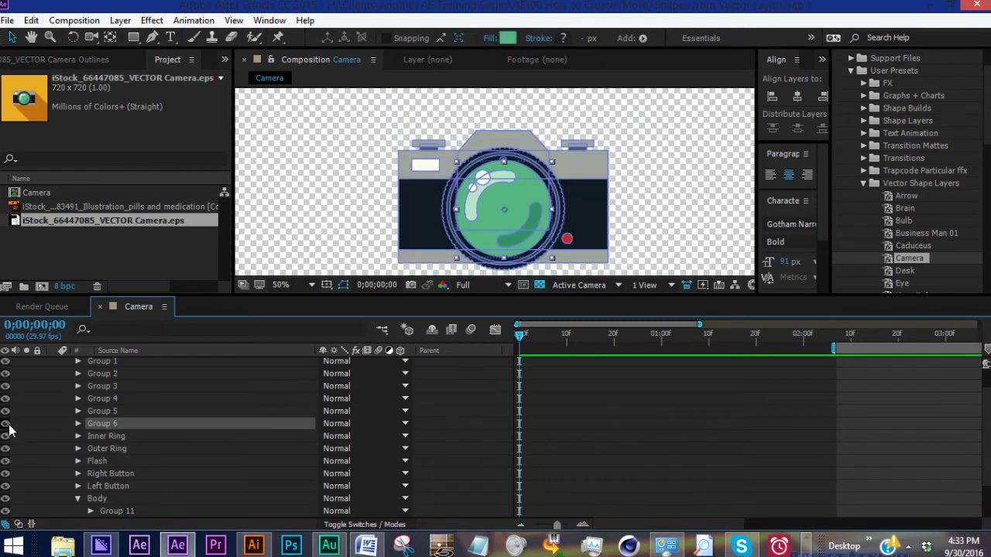
Step: Check Group 6 by toggling its visibility and rename it as Lens
left_click(6, 424)
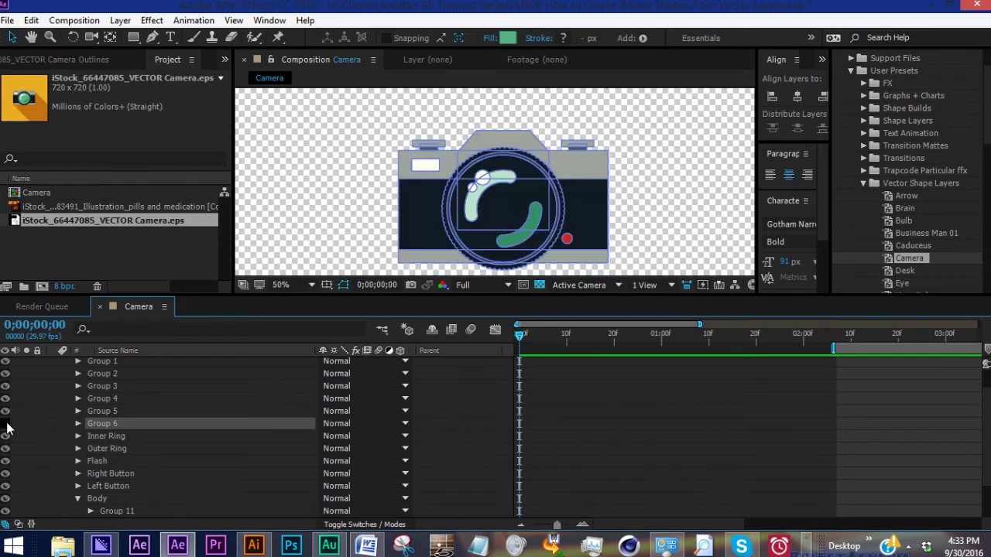
key("Return")
type("Lens")
key("Return")
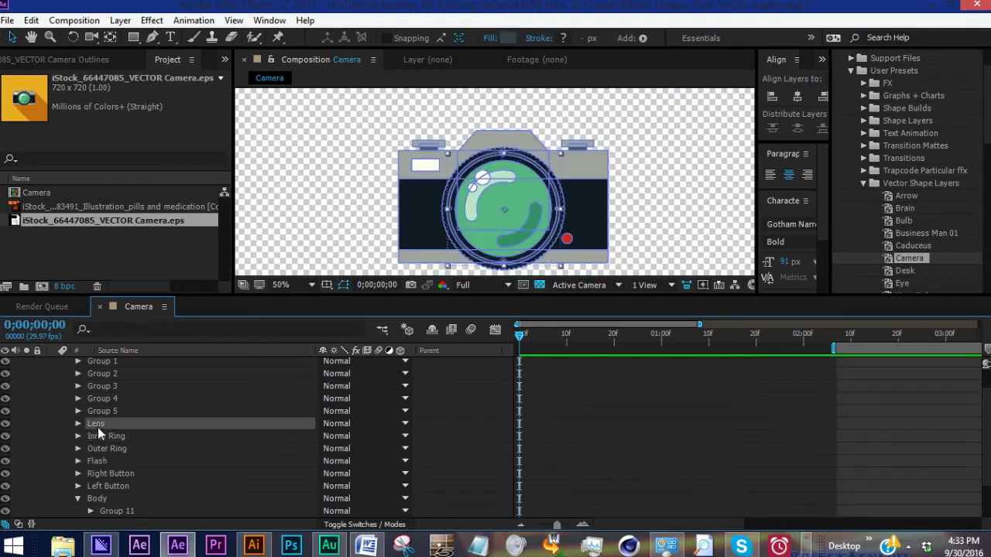
Step: Add an empty group named Reflection to the layer contents, placed directly above Lens
scroll(141, 407, "down", 1)
scroll(229, 391, "up", 2)
left_click(444, 413)
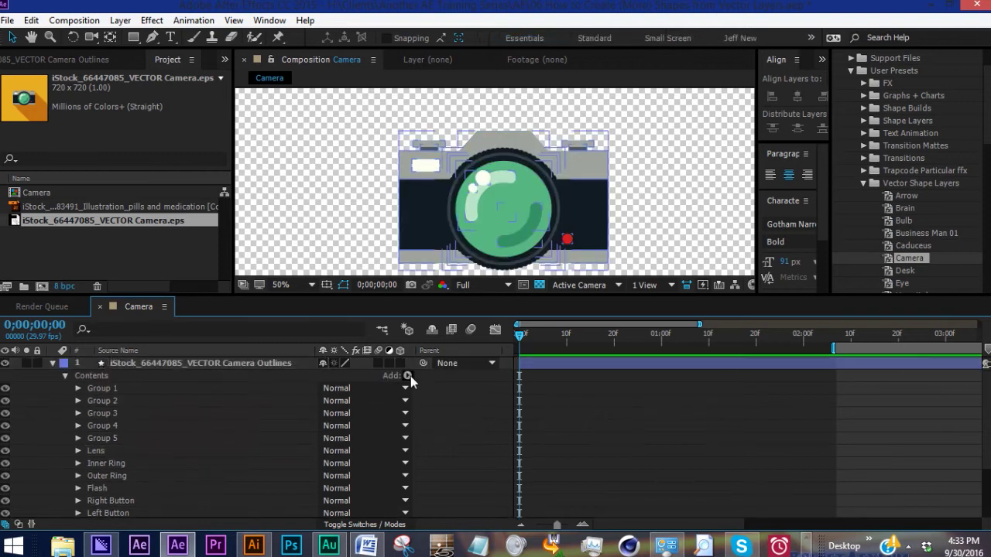
left_click(410, 375)
left_click(460, 49)
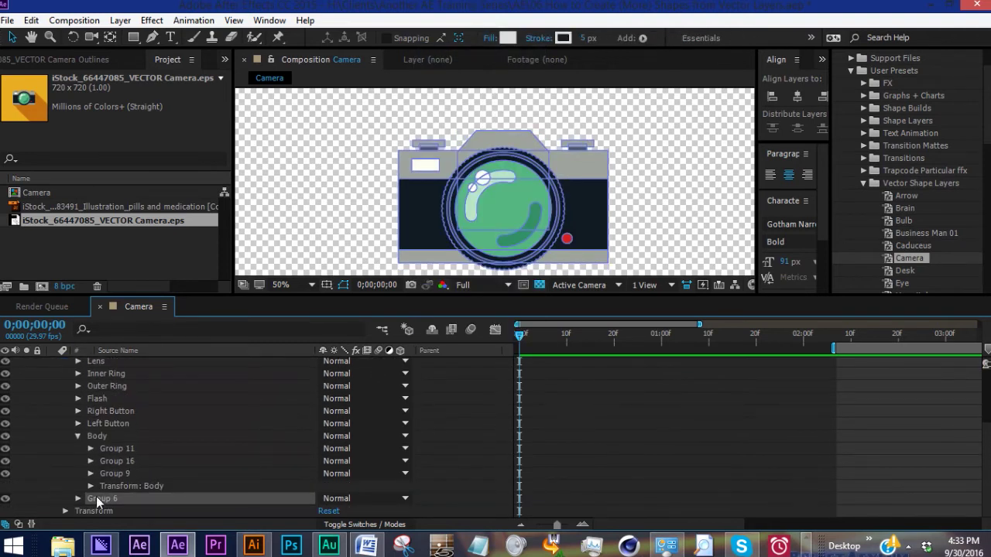
left_click_drag(96, 496, 120, 414)
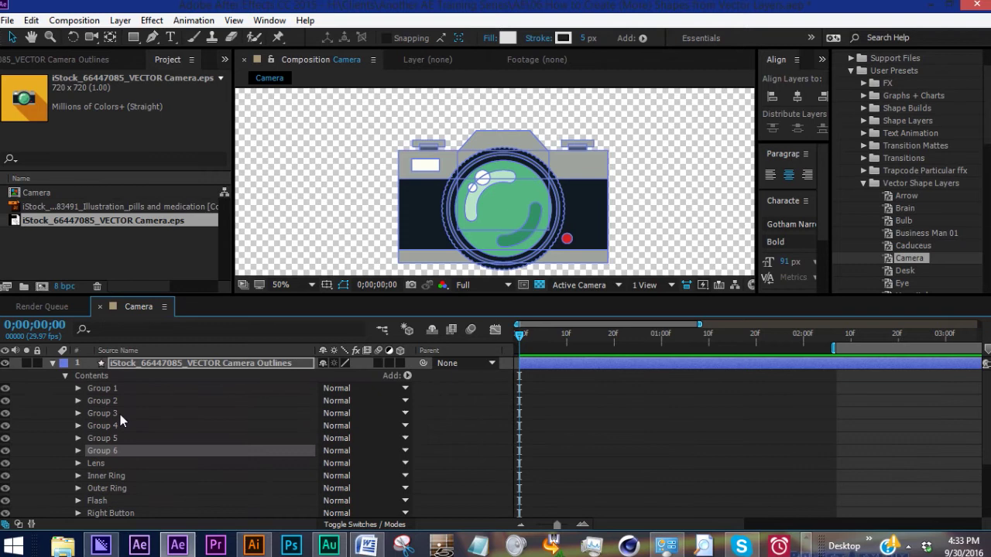
key("Return")
type("Reflec")
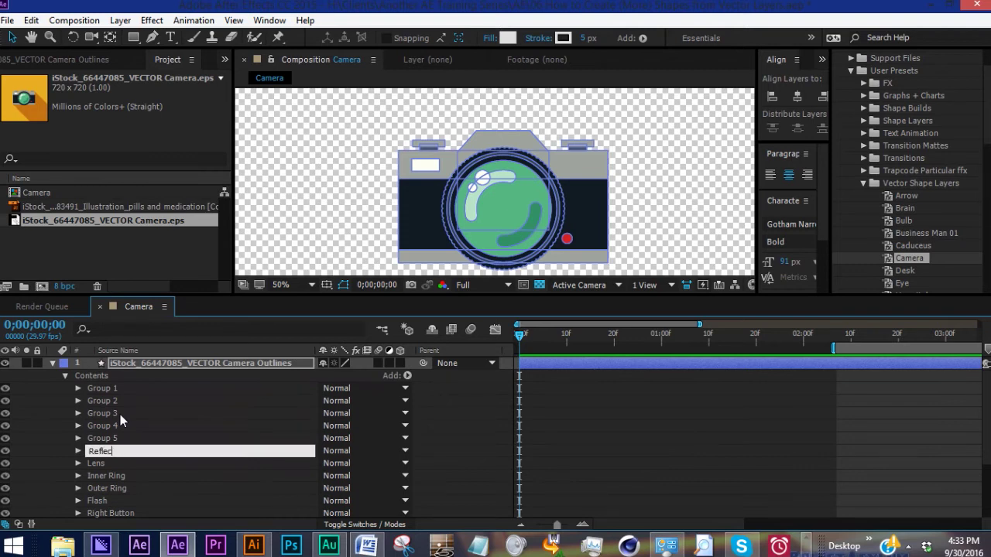
type("tion")
Step: Move Groups 2 to 5, the highlights and shade on the lens, into the Reflection group
left_click(111, 400)
left_click(110, 414, "ctrl")
left_click(109, 426, "ctrl")
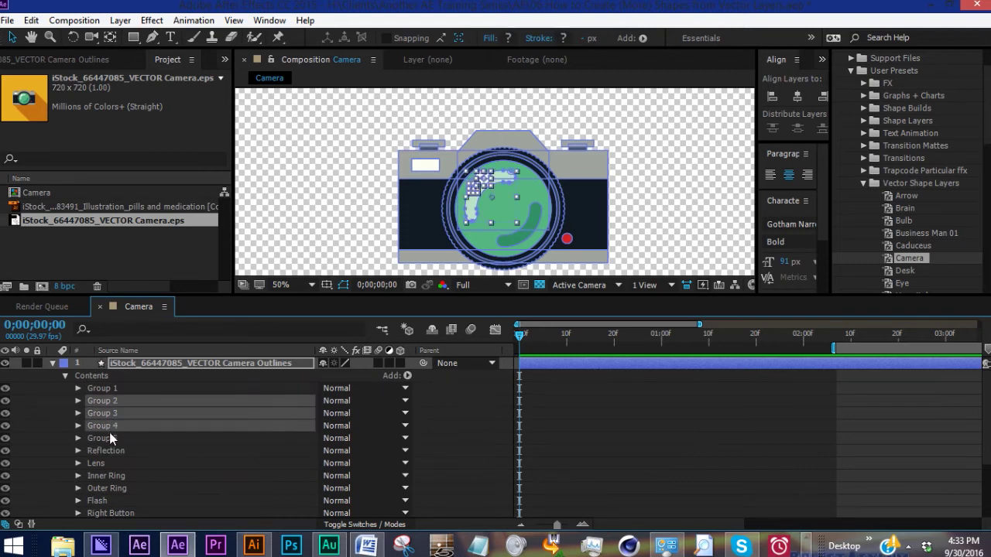
left_click(109, 438, "ctrl")
key("Delete")
Step: Rename Group 1, the small red circle on the camera body, with a name beginning with "Pow"
left_click(103, 390)
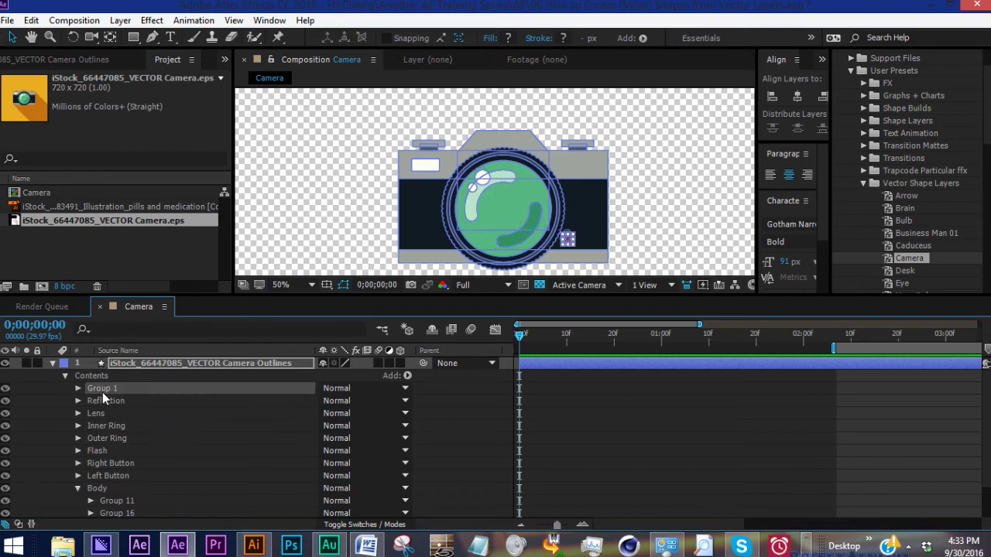
left_click(116, 397)
left_click(115, 393)
key("Return")
type("Pow")
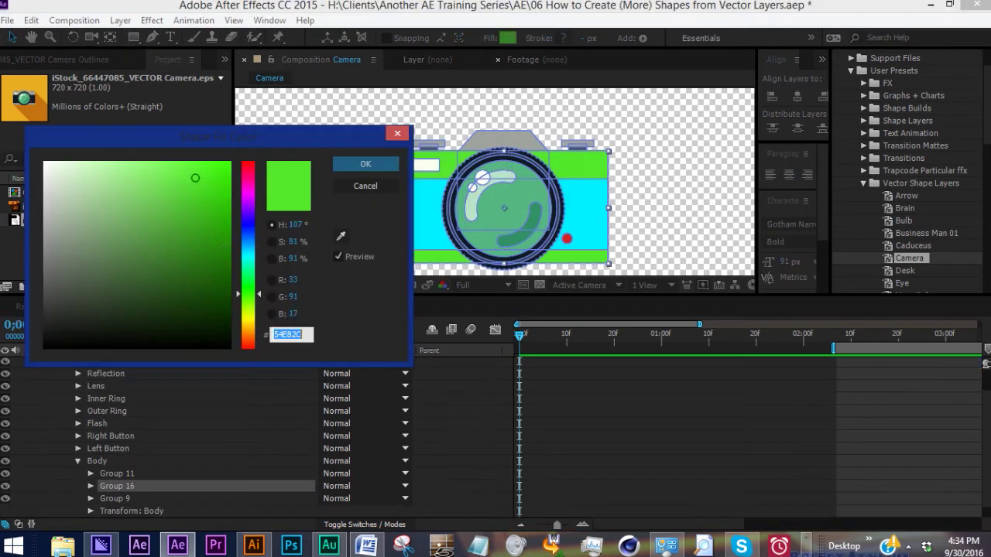
Step: Set the fill colour of Group 16 in the Body group to dark teal, 086E6D
left_click(216, 268)
left_click_drag(248, 232, 248, 262)
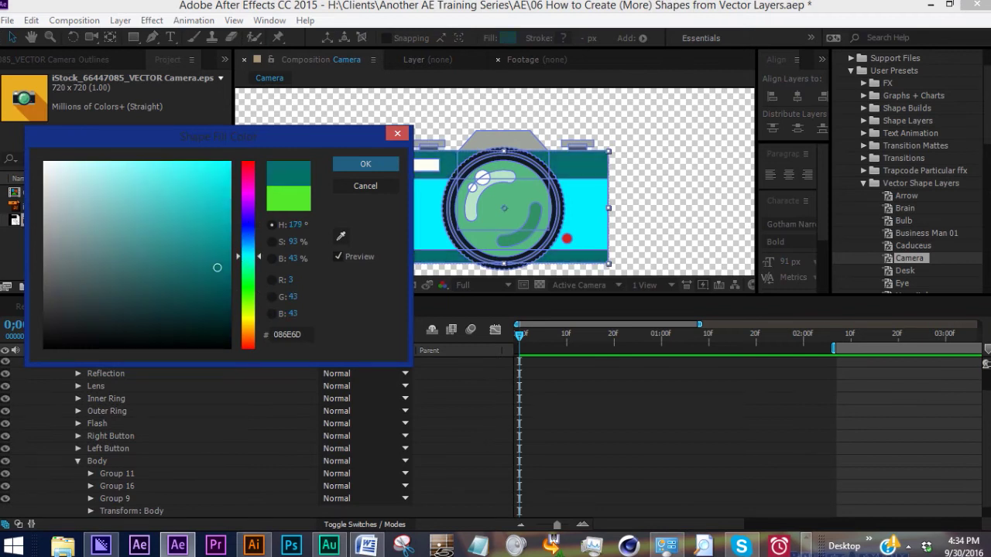
left_click(365, 163)
Step: Set the fill colour of the Outer Ring group to white, FFFFFF
left_click(106, 411)
left_click(507, 38)
left_click(135, 191)
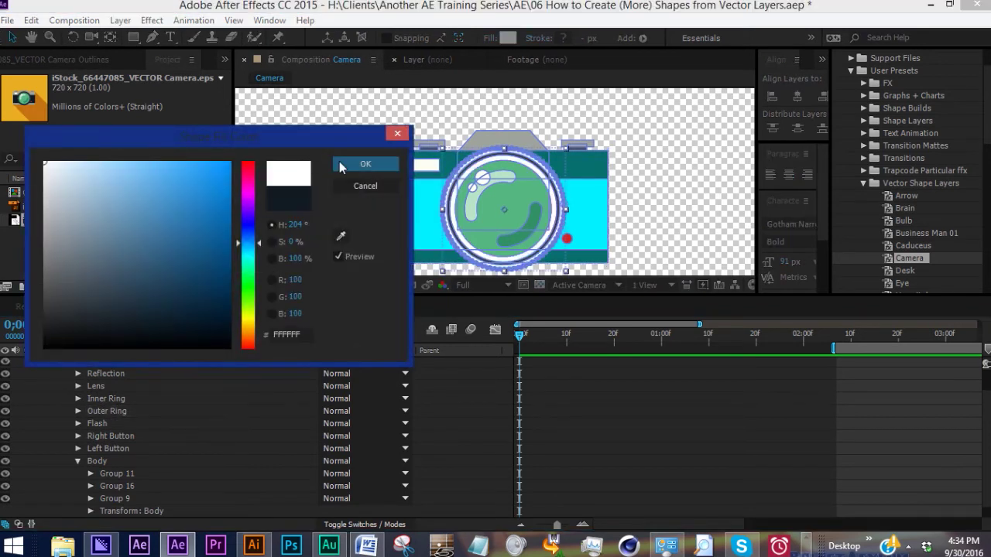
left_click(365, 164)
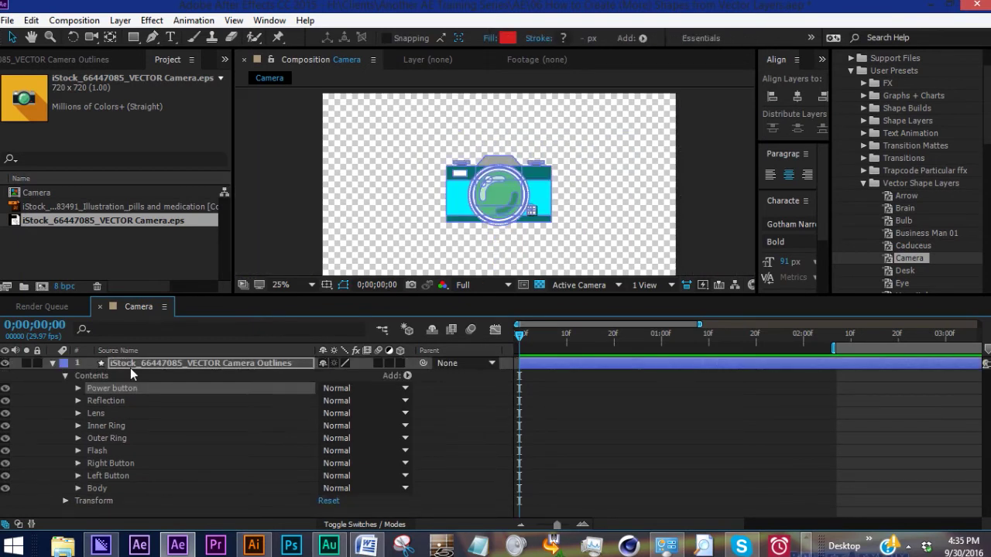
Step: Use the Pan Behind tool to move the Body group's anchor point to the centre of the camera
left_click(78, 389)
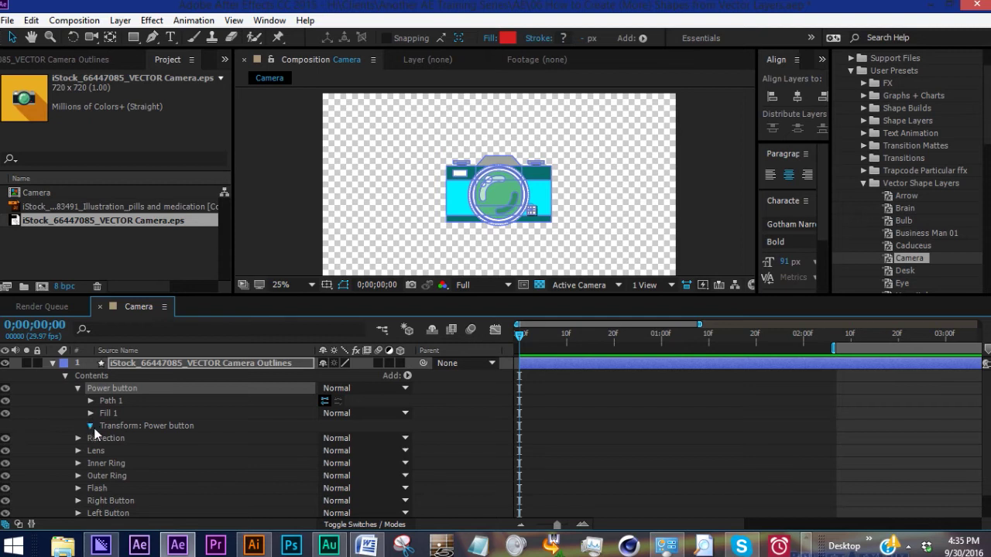
left_click(91, 426)
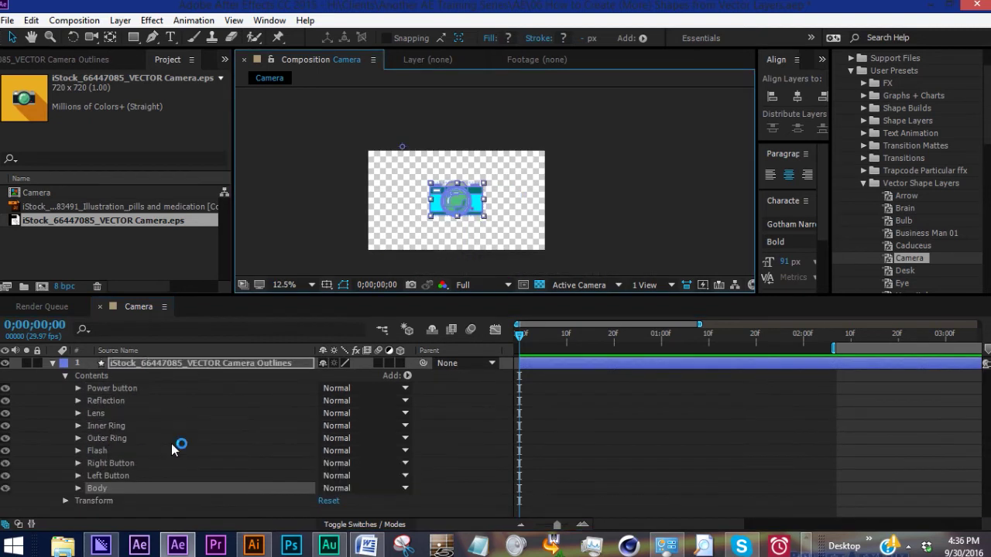
key("y")
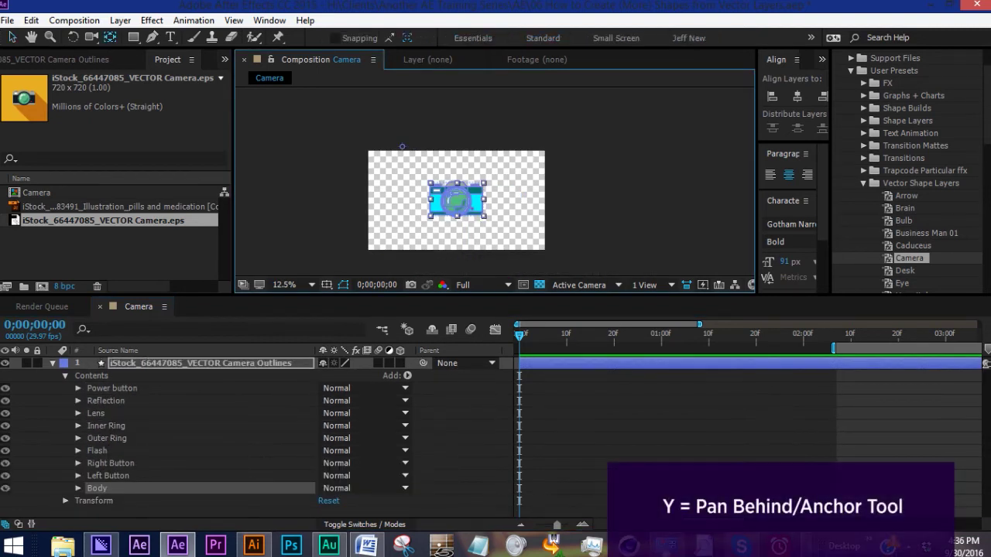
key("period")
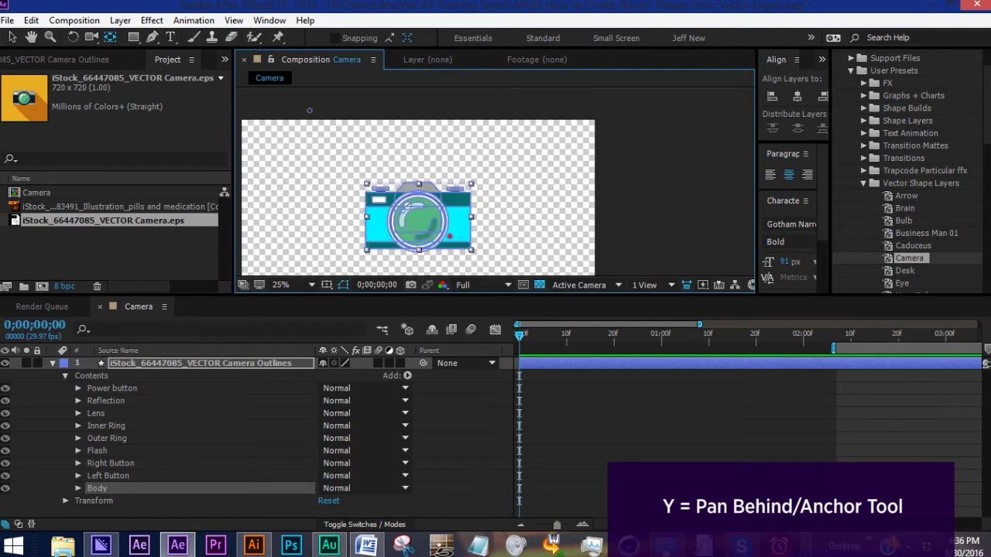
left_click_drag(343, 147, 415, 221)
Step: Centre the Left Button group's anchor point on the camera's left button
key("period")
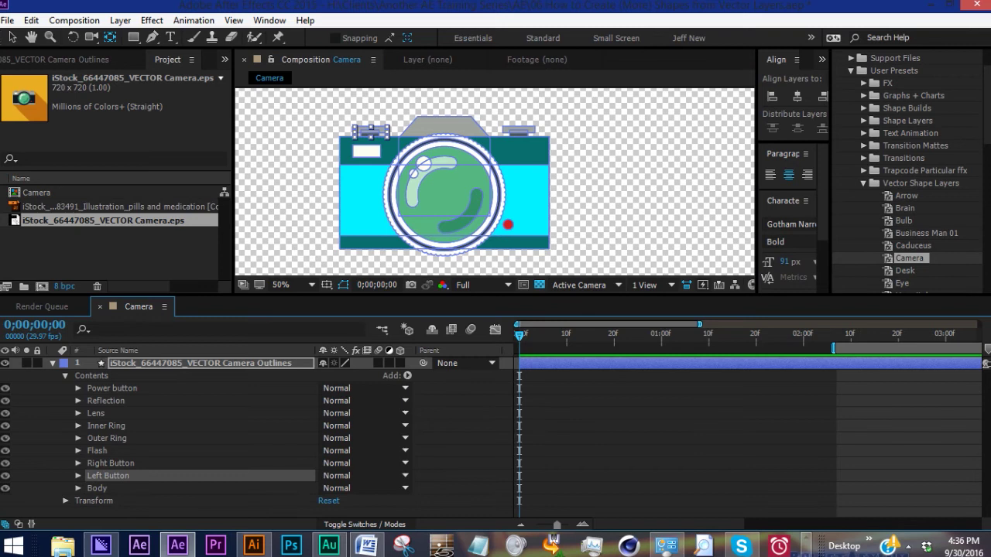
key("comma")
key("comma")
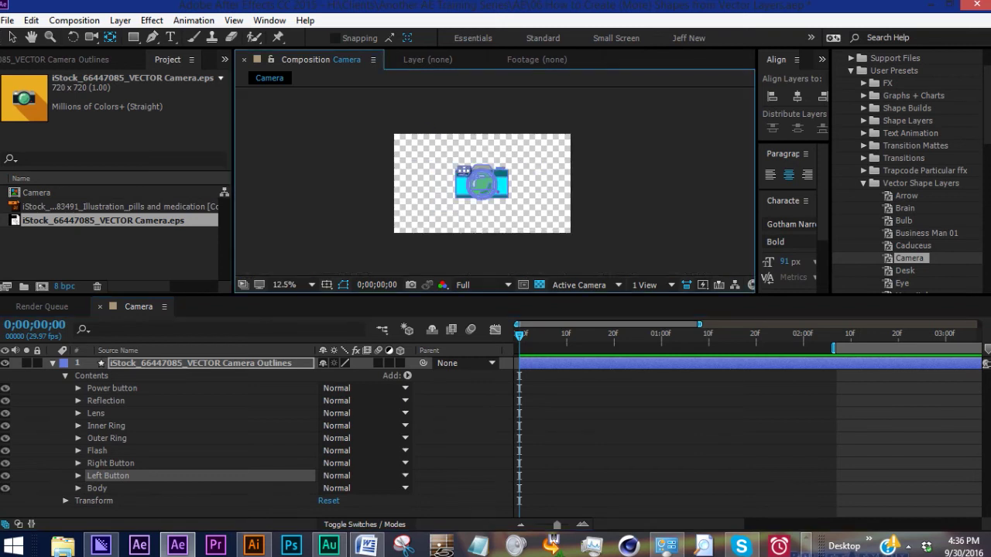
key("period")
key("period")
key("period")
key("period")
key("period")
key("period")
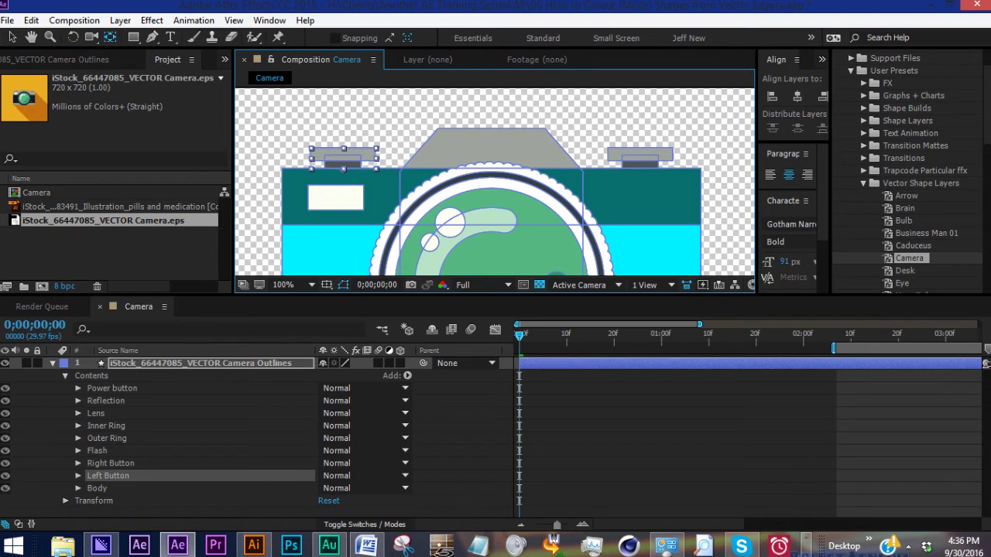
Step: Move the anchor points of the Right Button and Flash groups to the middle of their own shapes
left_click(110, 463)
key("comma")
key("comma")
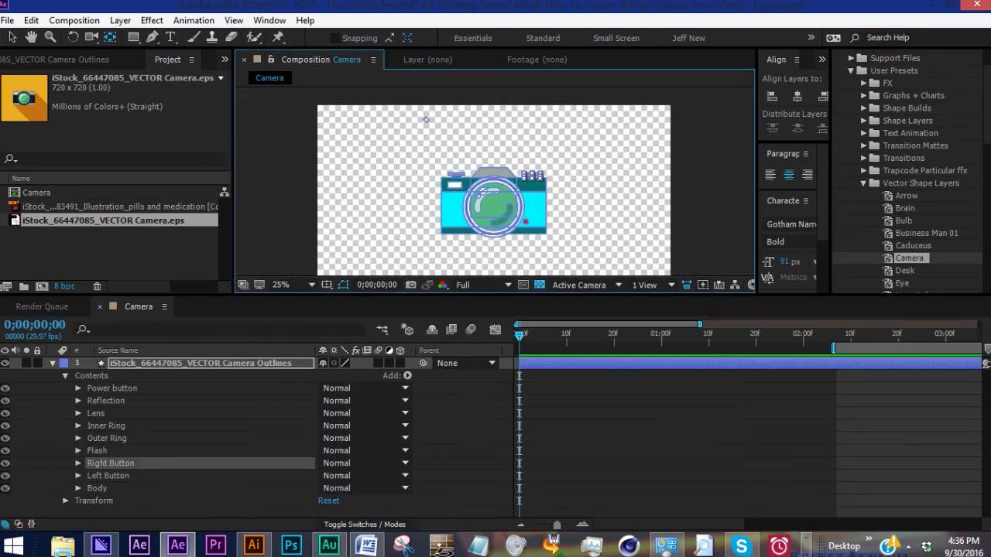
left_click_drag(426, 119, 537, 169)
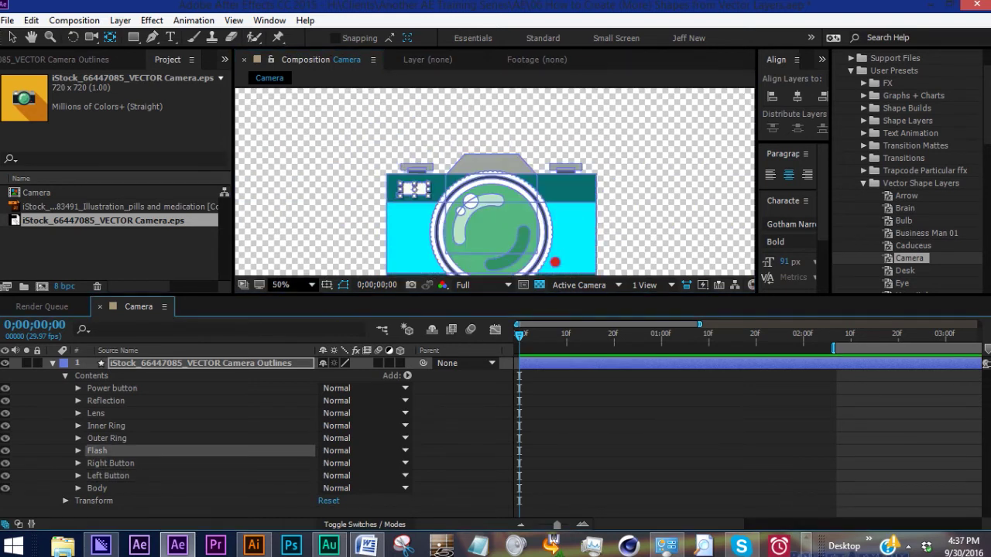
key("period")
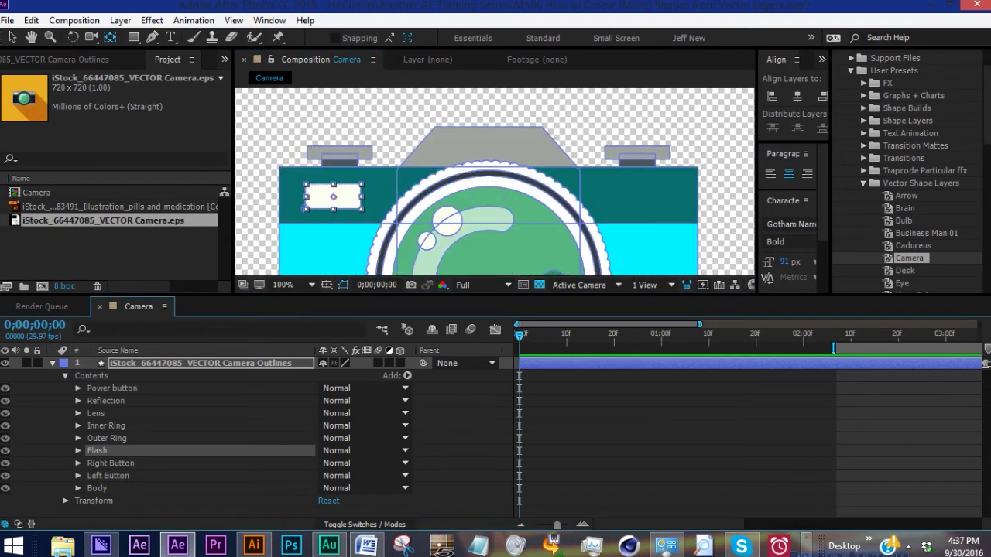
key("Up")
key("comma")
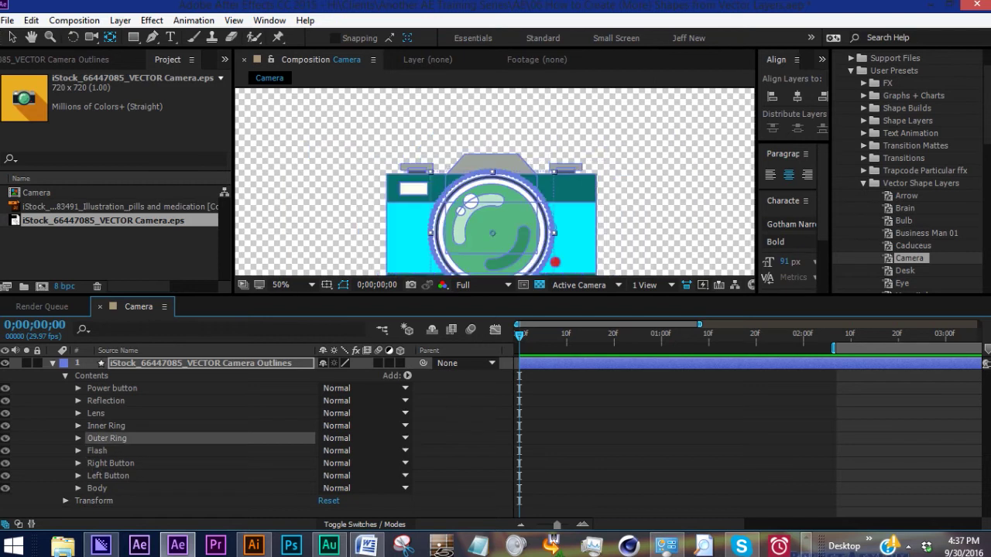
Step: Check the anchor points of the Inner Ring and Lens groups and centre the Reflection group's anchor point on the lens
key("Up")
key("Up")
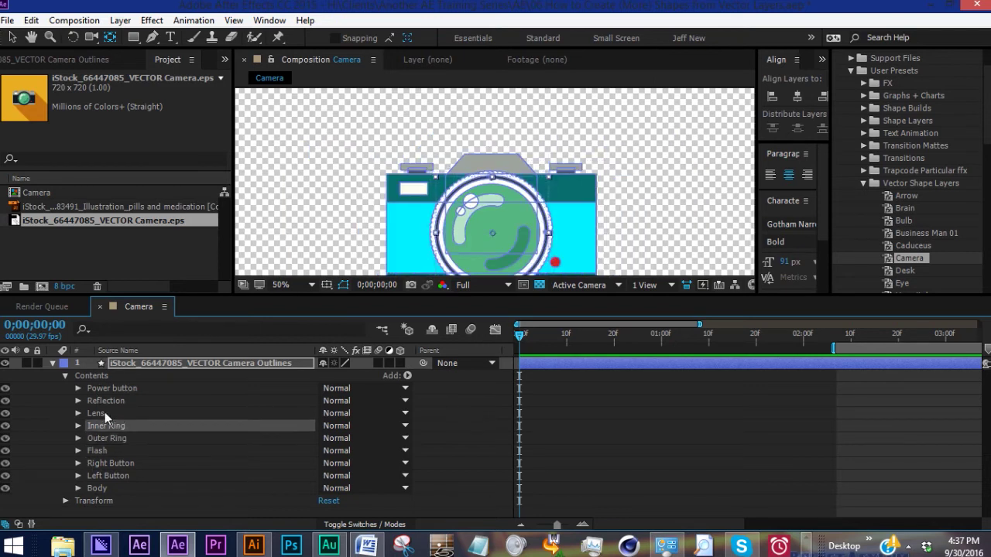
key("Up")
key("comma")
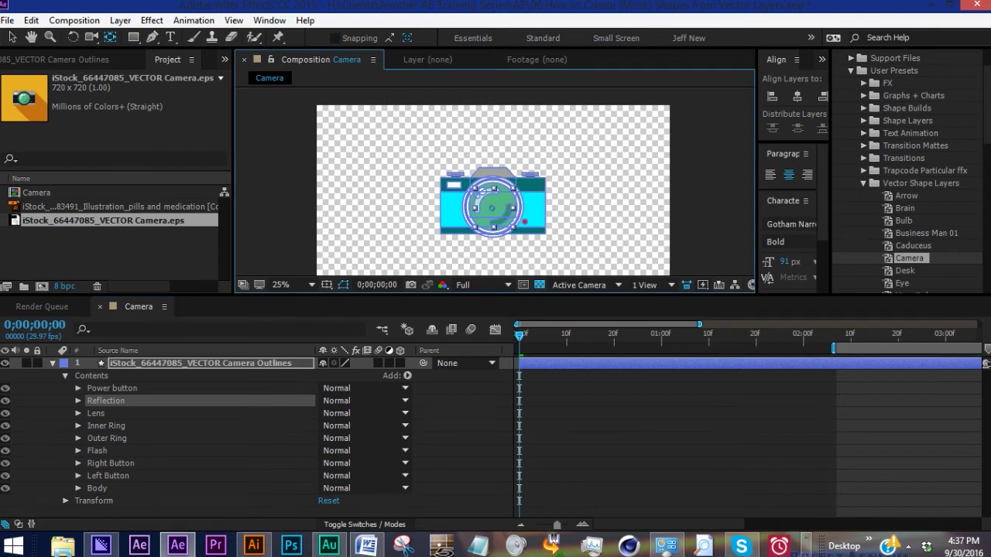
key("period")
key("ctrl+z")
key("ctrl+shift+bracketright")
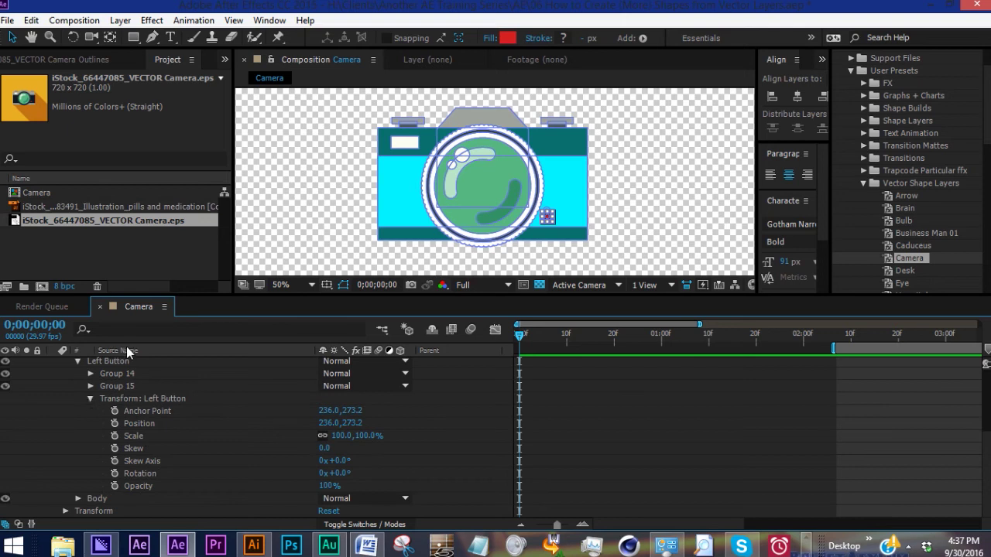
Step: Keyframe the Left Button's position at frame 0, then set it to 236.0,292.2 at frame 11 and 236.0,275.2 at frame 20
key("alt+shift+p")
left_click_drag(518, 336, 571, 337)
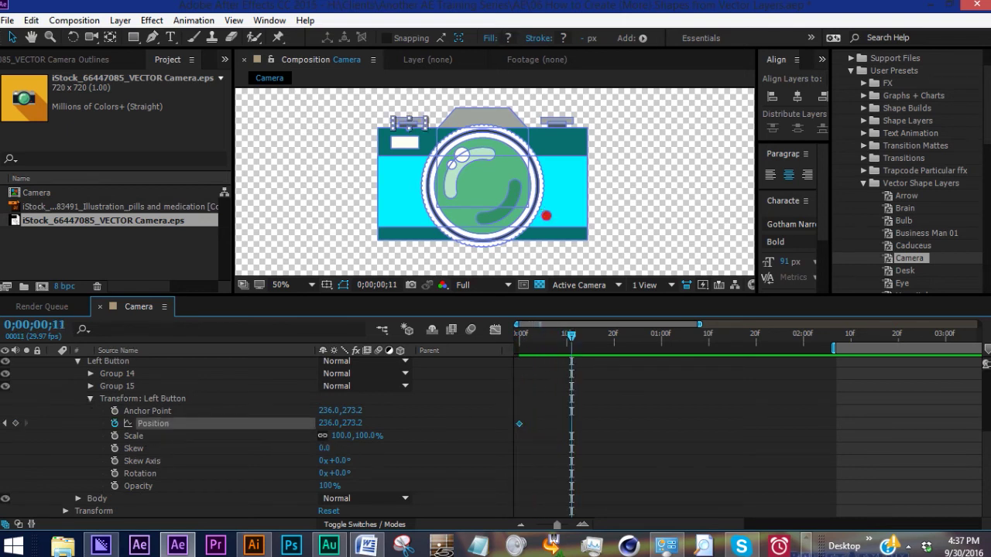
mouse_move(352, 424)
left_mouse_down()
mouse_move(375, 423)
mouse_move(367, 423)
left_mouse_up()
left_click_drag(571, 336, 614, 337)
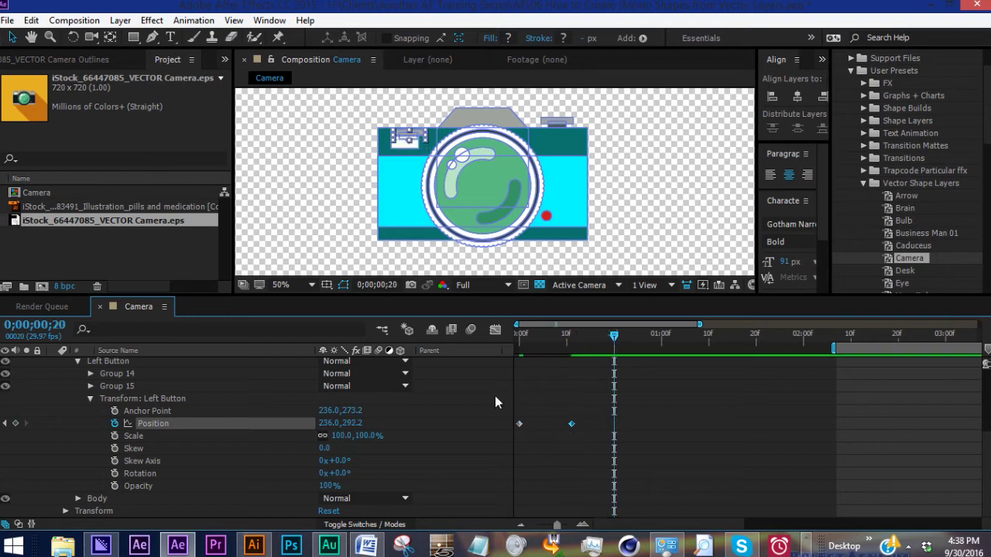
mouse_move(352, 424)
left_mouse_down()
mouse_move(324, 423)
mouse_move(339, 423)
left_mouse_up()
key("period")
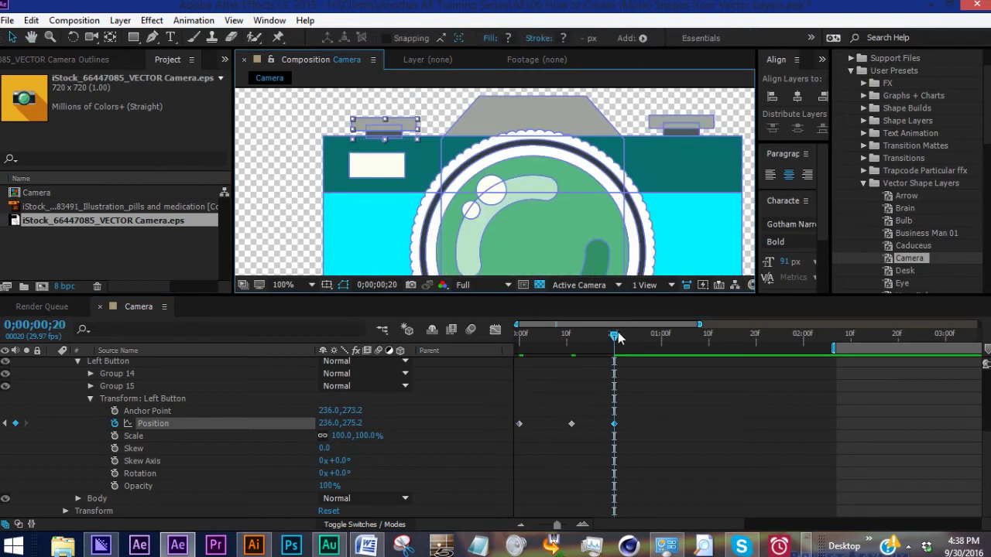
mouse_move(617, 336)
left_mouse_down()
mouse_move(576, 337)
mouse_move(599, 335)
left_mouse_up()
Step: Collapse the Left Button group and move the Right Button and Left Button groups below Body in the layer contents
left_click(90, 398)
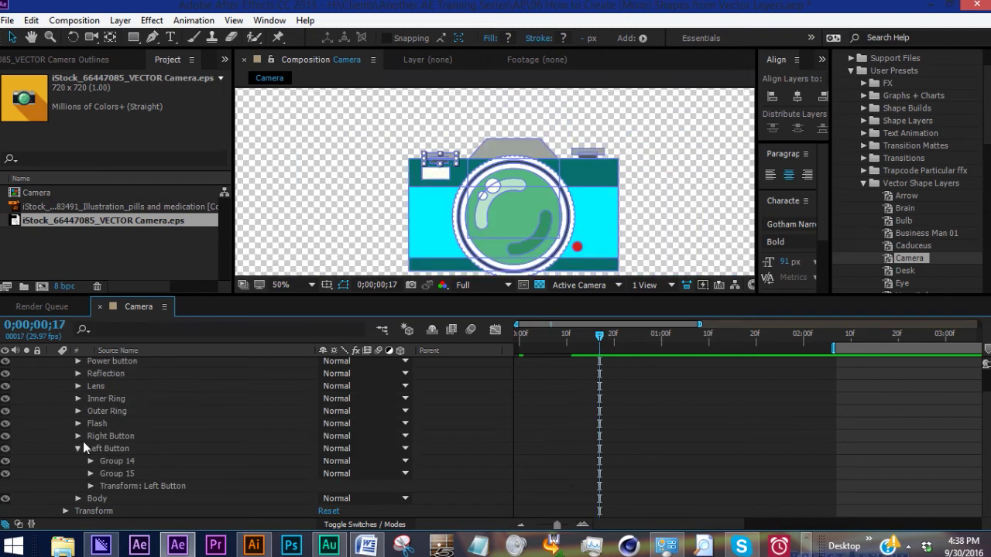
left_click(81, 439)
left_click(104, 464)
left_click(108, 476, "shift")
left_click_drag(107, 476, 110, 492)
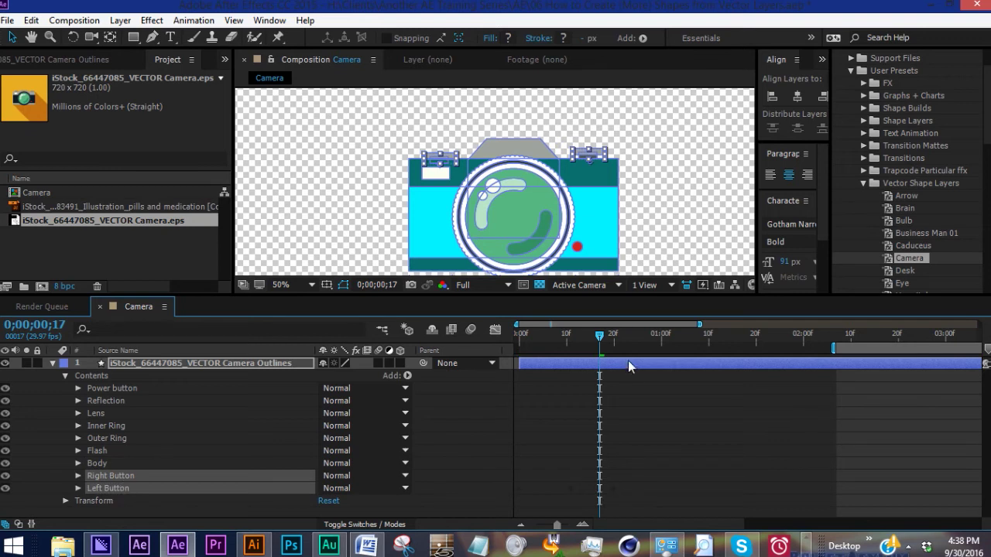
Step: End the work area at about 0;00;01;04 and play back the Left Button's animation
left_click_drag(601, 335, 572, 335)
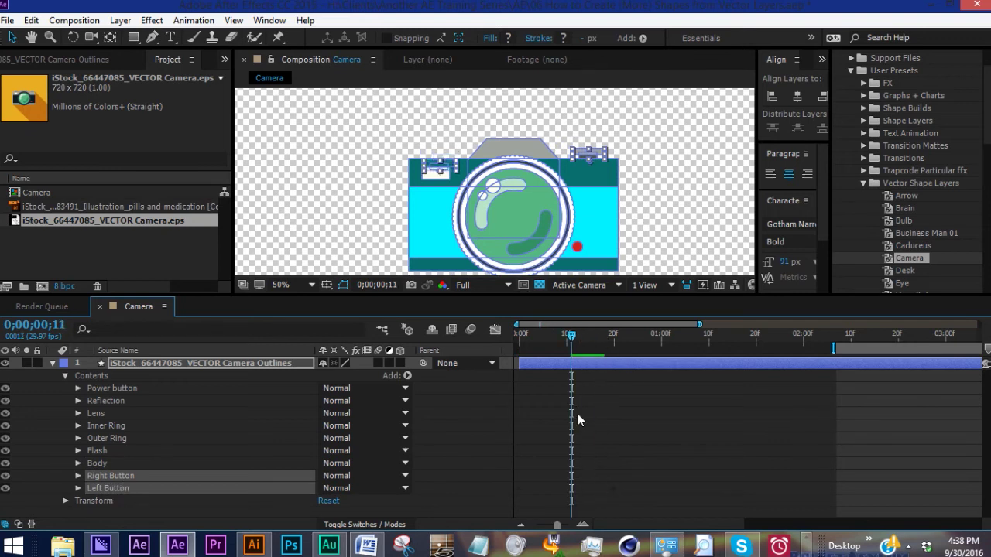
left_click(577, 414)
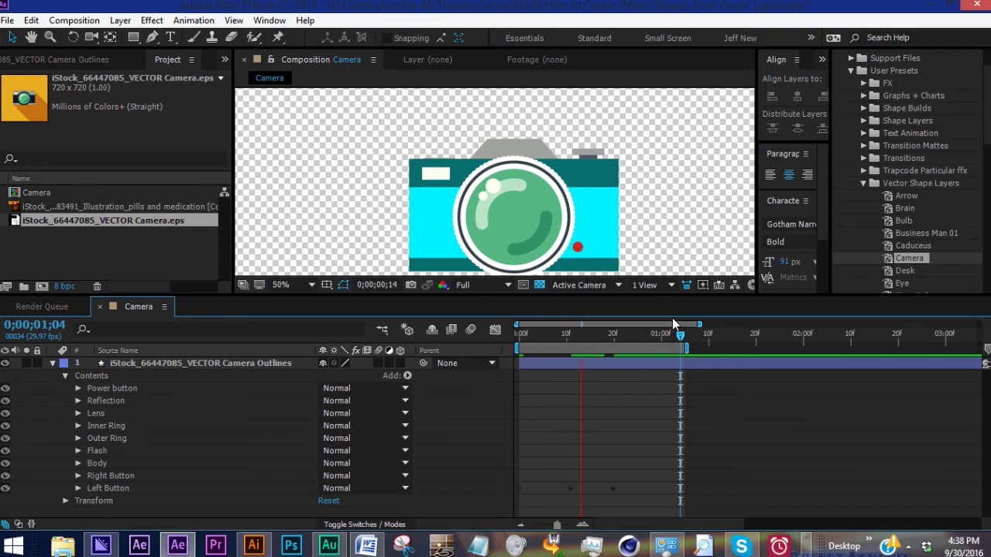
key("space")
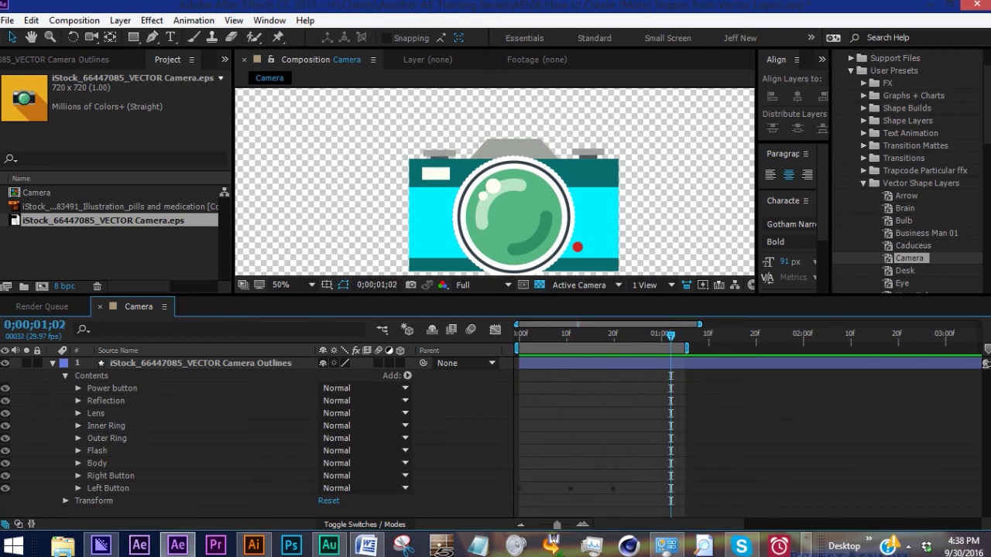
Step: Keyframe the Outer Ring's rotation at 0° around frame 9, 88° at frame 20 and 0° at 0;00;01;02, and preview it
left_click_drag(581, 231, 578, 208)
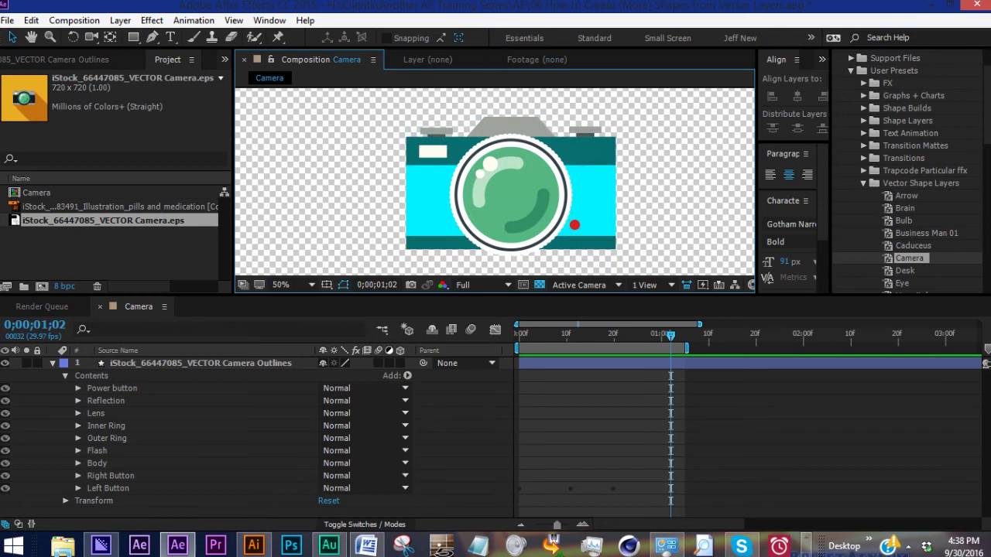
left_click(85, 439)
left_click(77, 438)
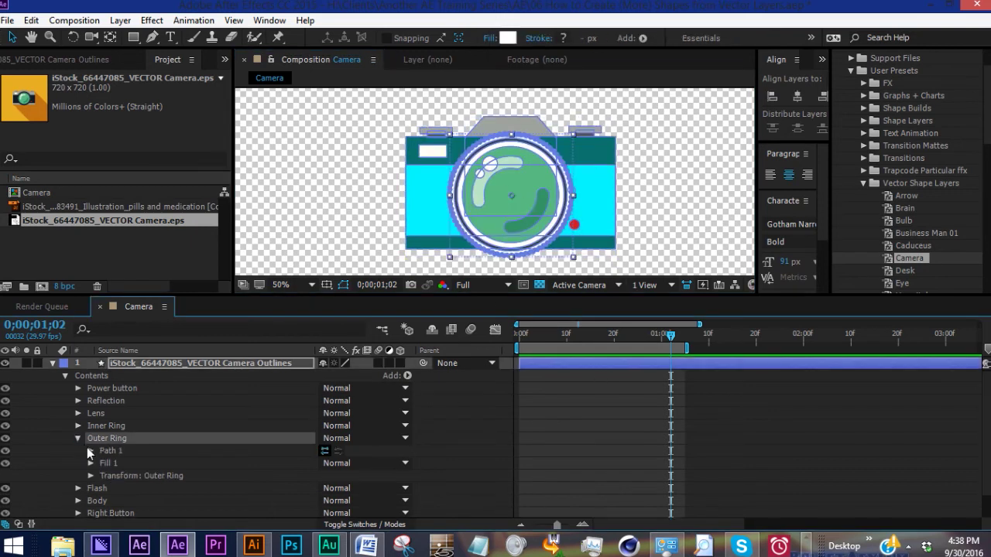
left_click(114, 498)
left_click_drag(670, 498, 562, 507)
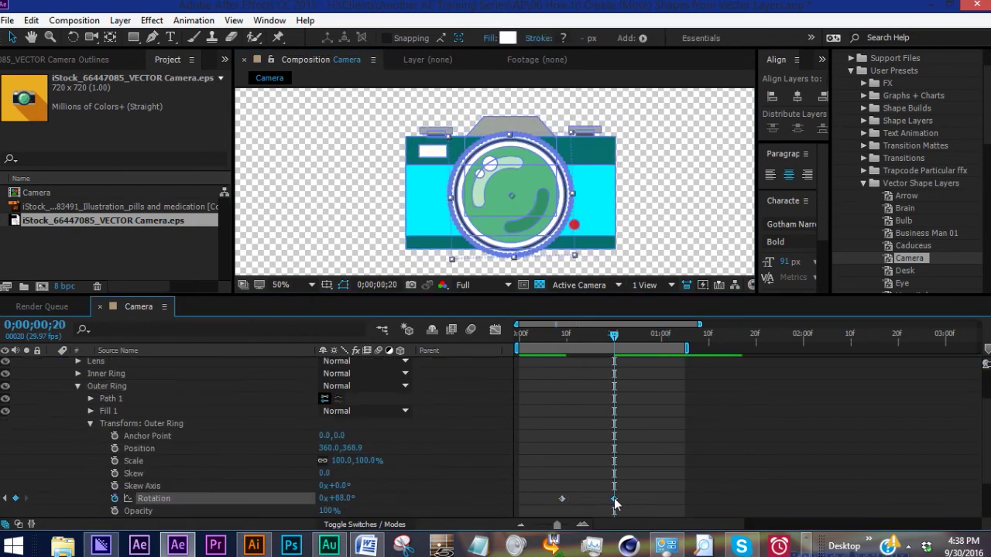
left_click(670, 334)
key("ctrl+v")
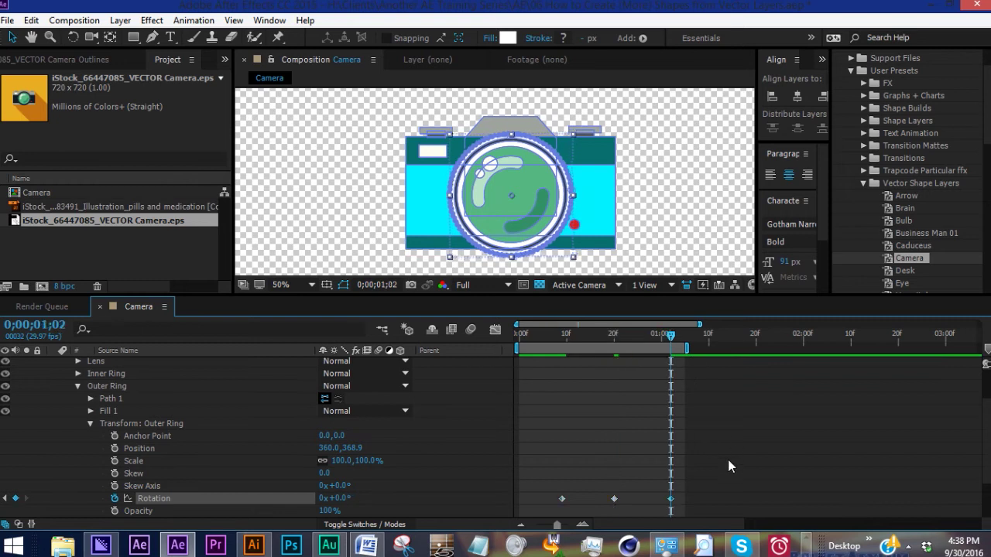
left_click(727, 459)
key("space")
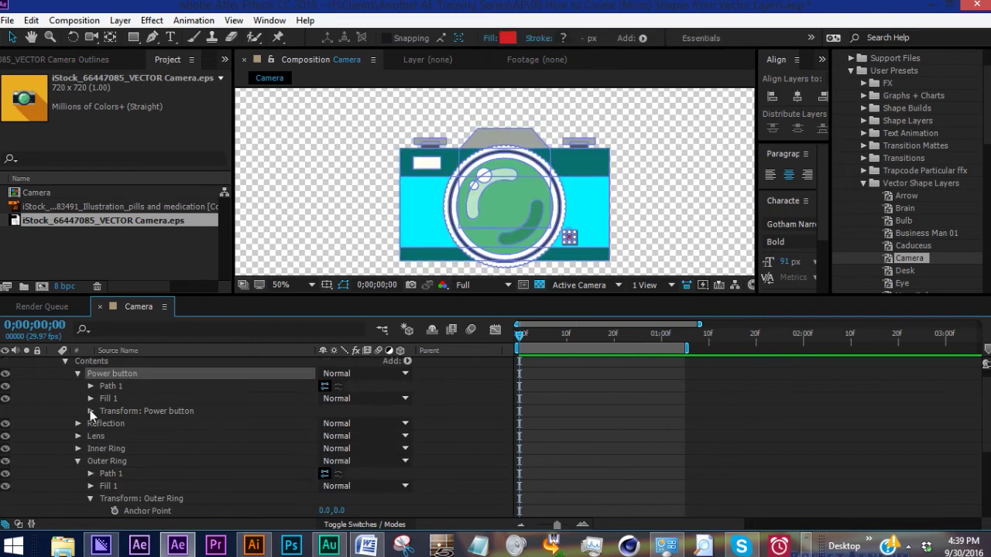
Step: Turn on scale keyframing for the Power button group and advance the current time to about frame 7
left_click(90, 411)
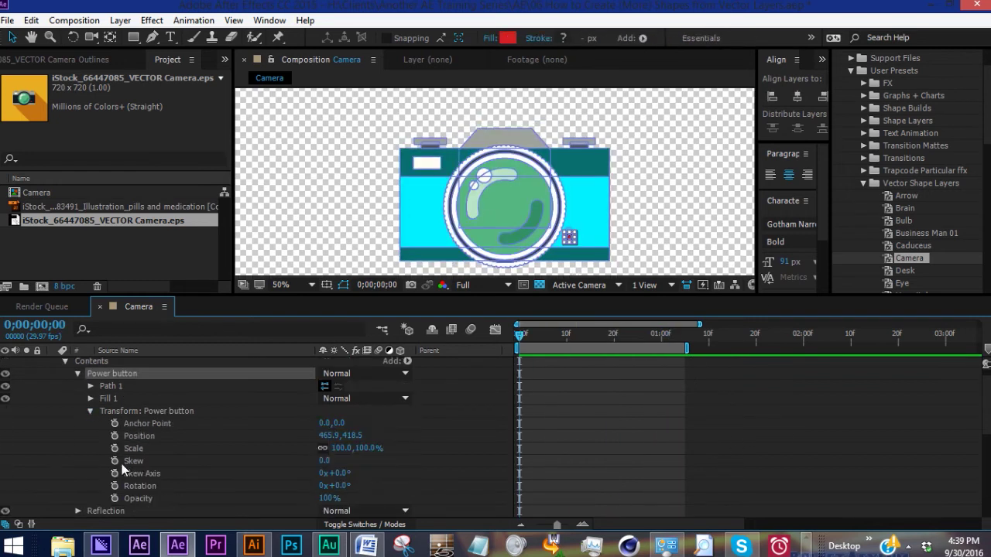
left_click(114, 448)
left_click_drag(523, 333, 550, 336)
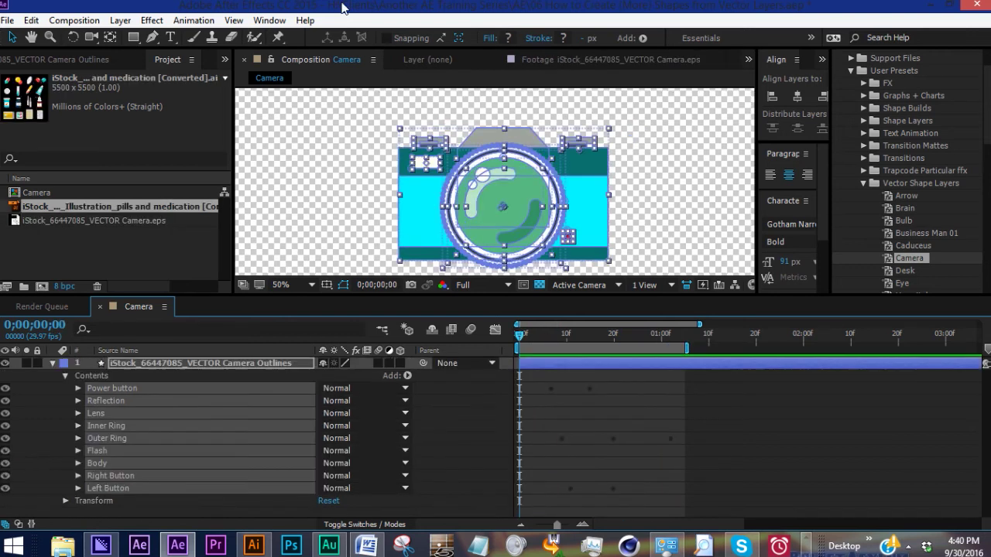
Step: Save the selected camera groups as an animation preset named Camera2 in the Vector Shape Layers folder
left_click(194, 20)
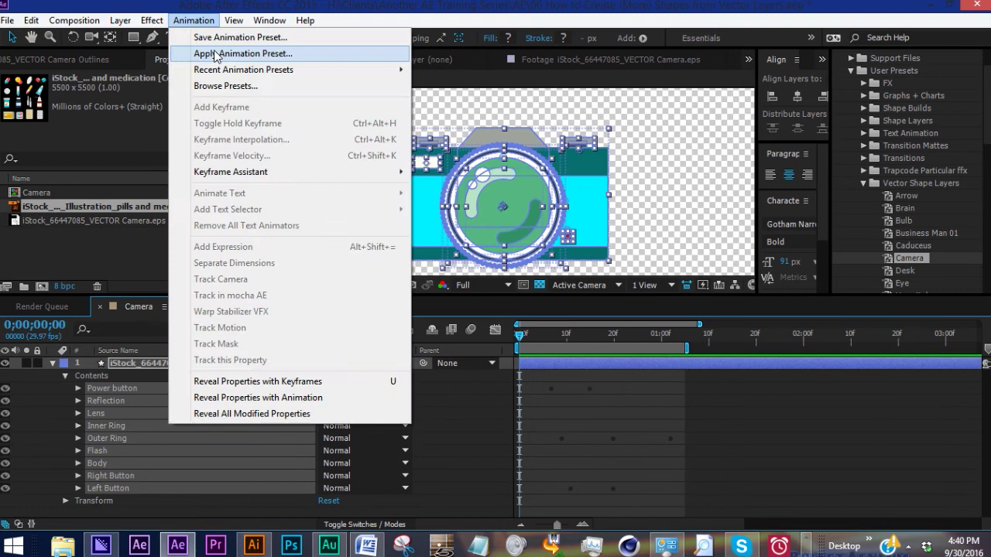
left_click(228, 35)
double_click(258, 255)
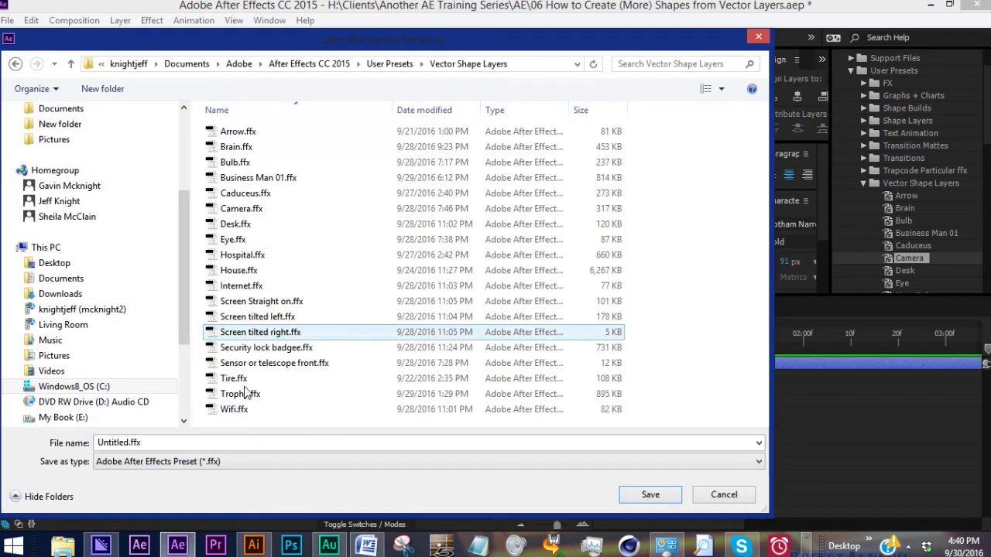
type("Camera2")
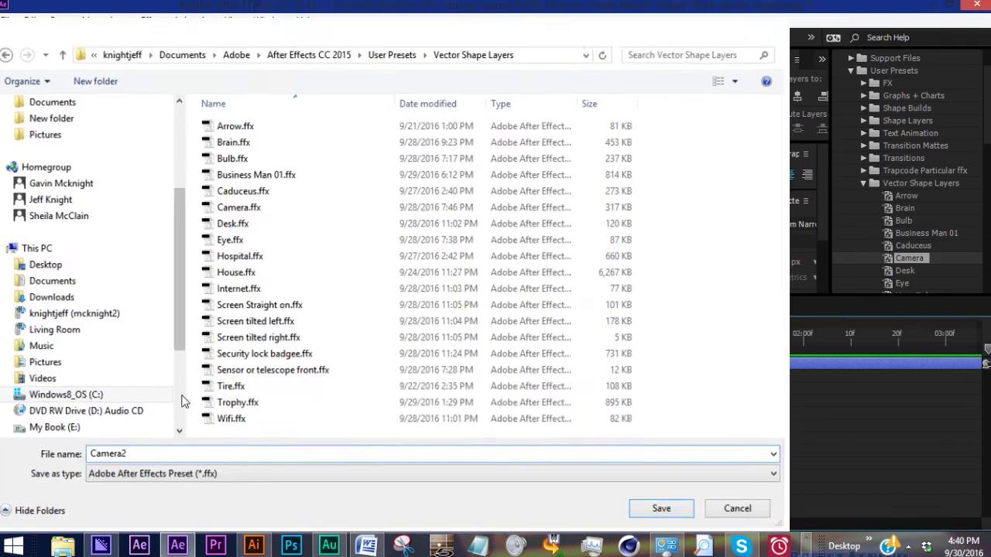
key("Return")
left_click(104, 377)
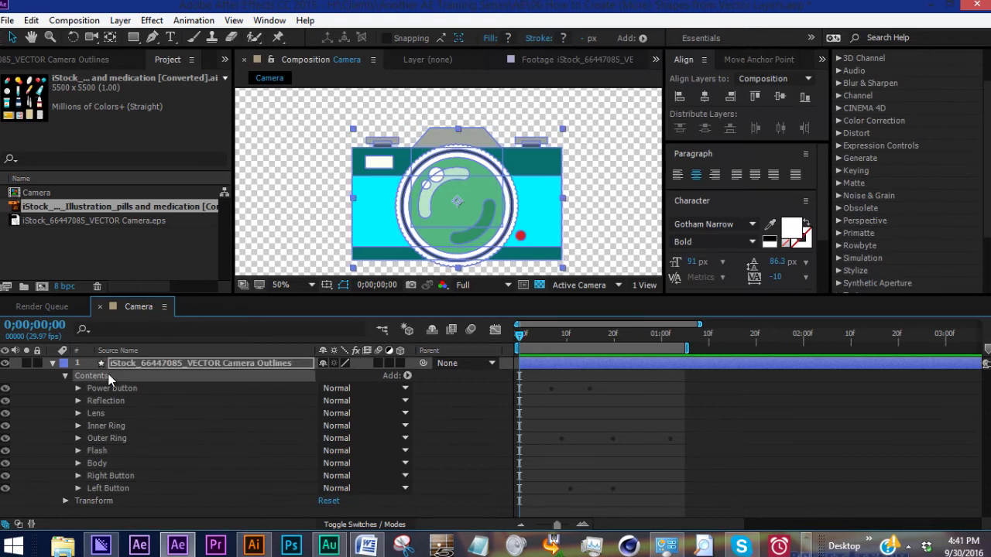
Step: Delete the camera outlines layer's contents and apply the saved Camera2 preset to the layer
key("Delete")
left_click_drag(911, 270, 534, 364)
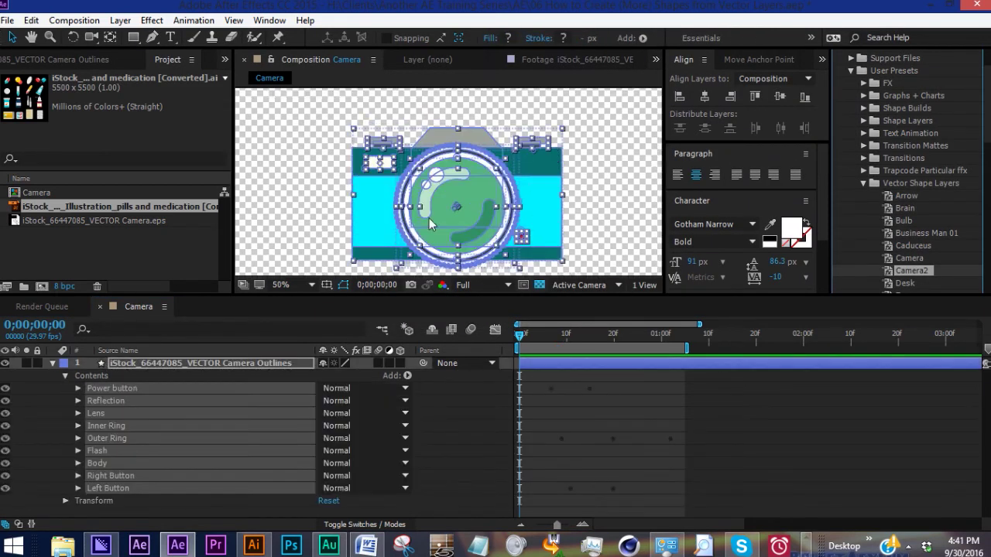
Step: Reveal the layer's keyframed properties and play back the animation restored by the preset
key("u")
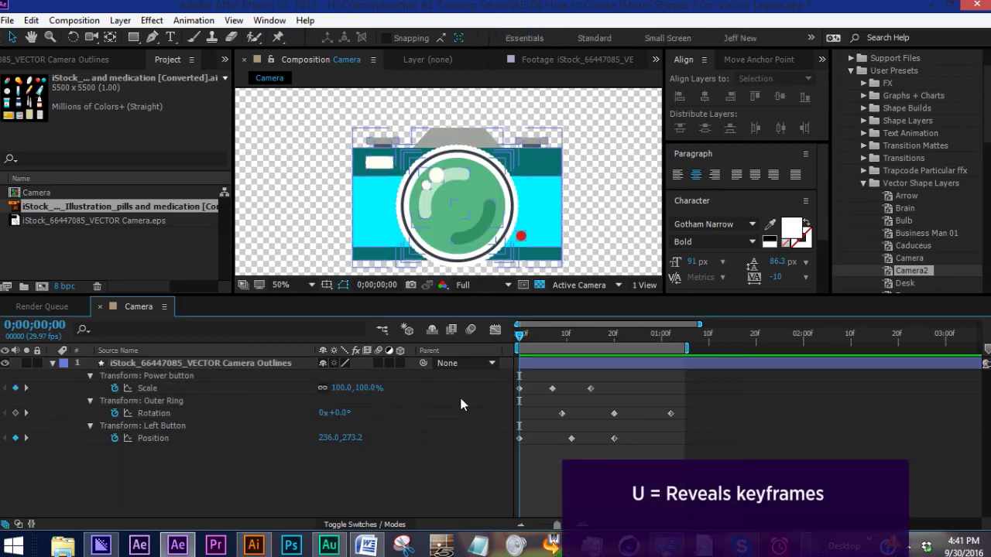
key("space")
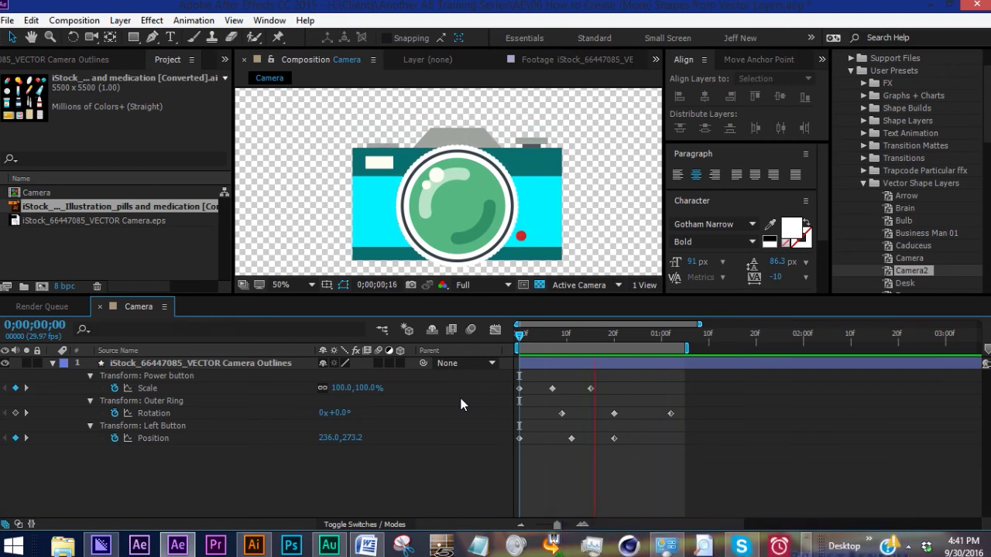
key("space")
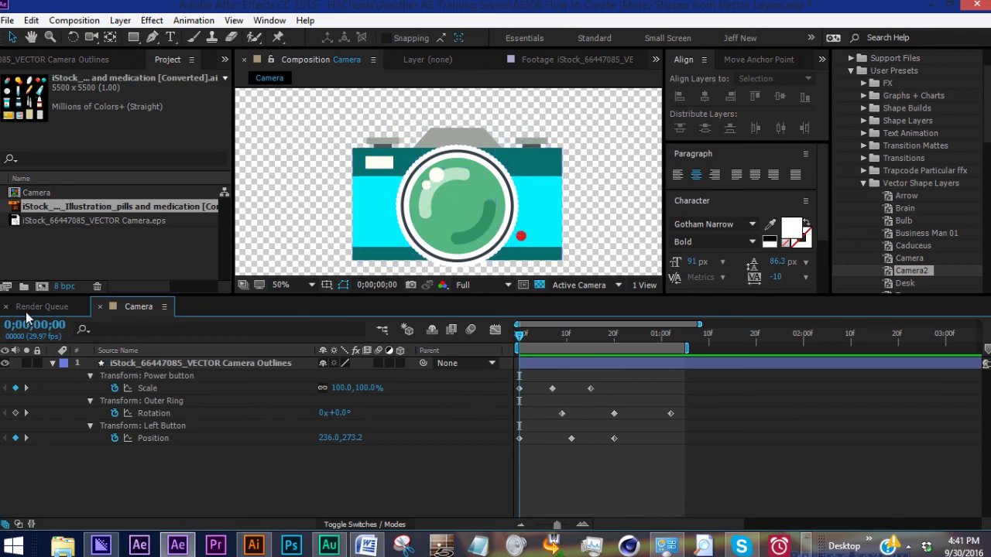
Step: View the original VECTOR Camera.eps footage, return to the Camera composition and collapse the camera layer's contents
double_click(39, 218)
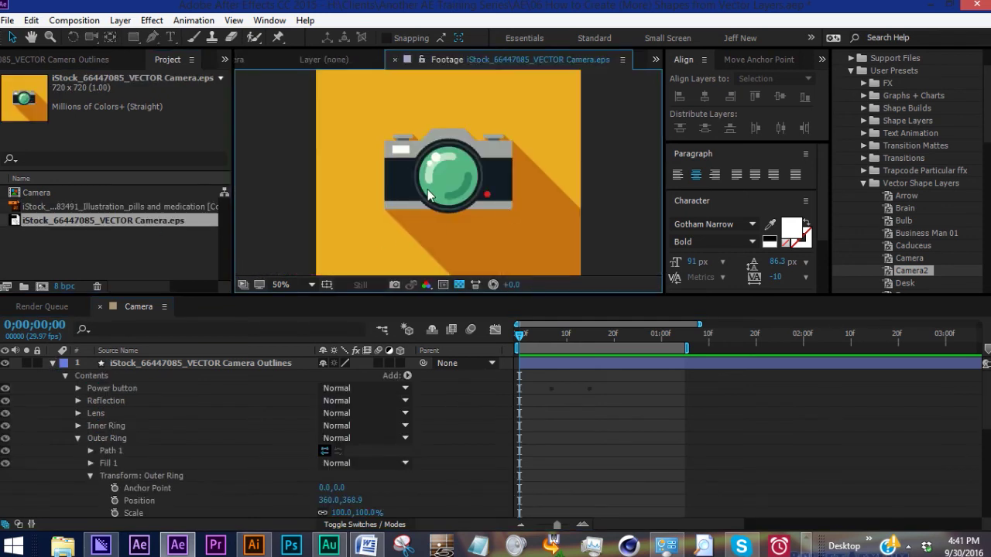
left_click(227, 368)
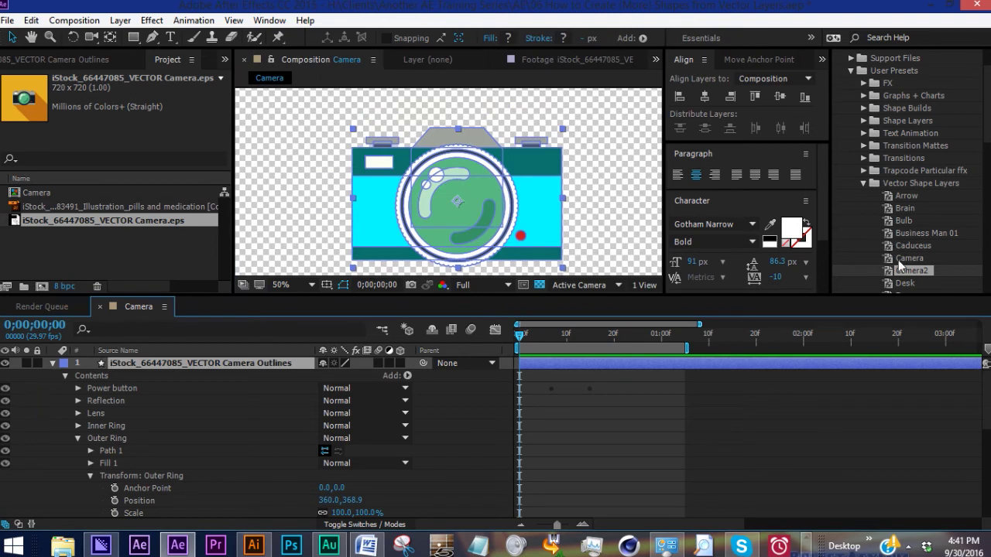
left_click(79, 438)
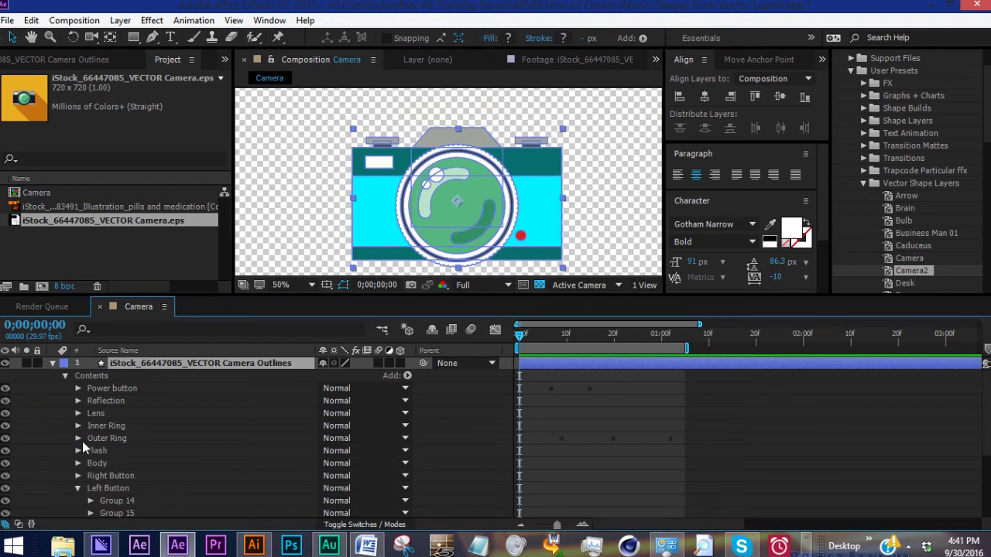
left_click(66, 375)
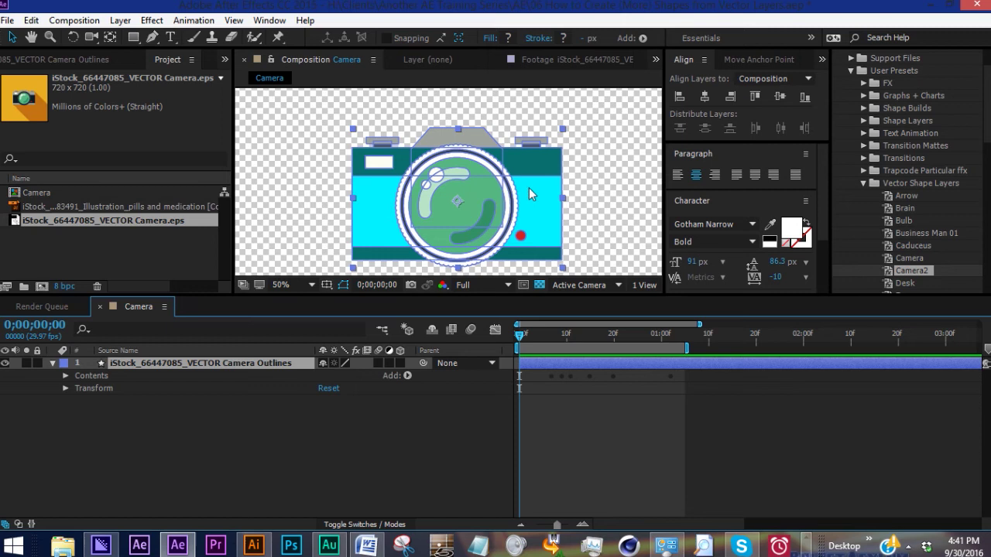
scroll(537, 222, "down", 1)
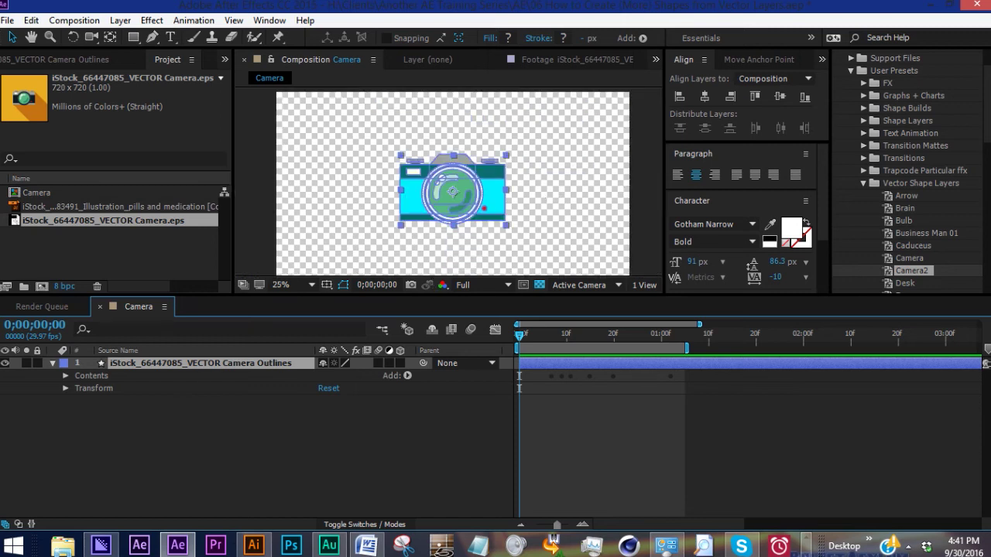
left_click(172, 420)
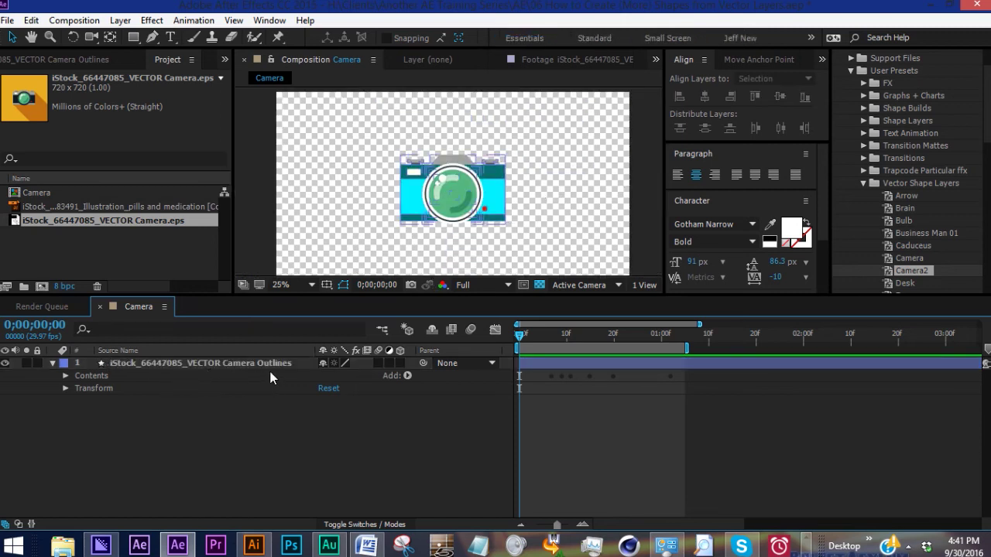
Step: Show the camera outlines layer's Position, Scale and Rotation together and scale the whole layer to 196%
left_click(159, 363)
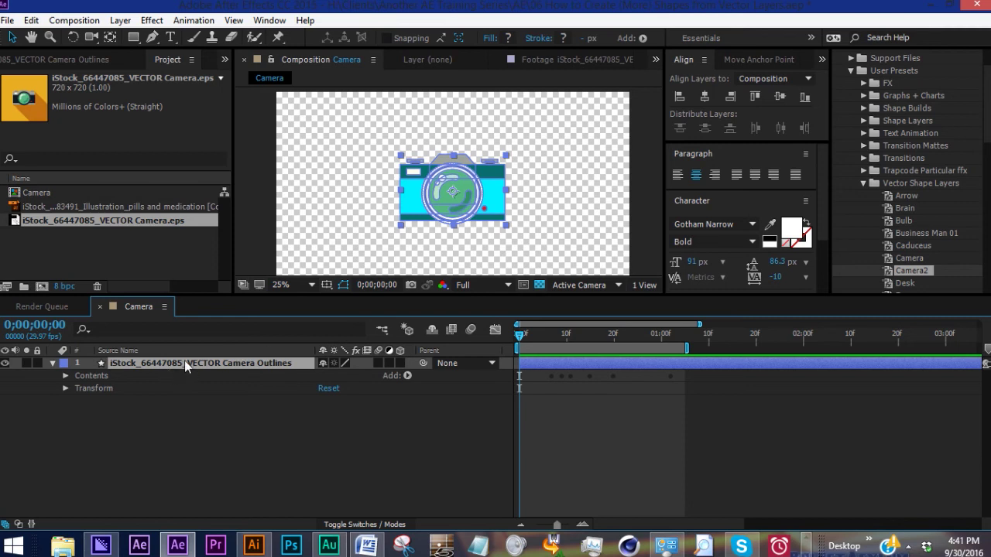
key("p")
key("shift+s")
key("shift+r")
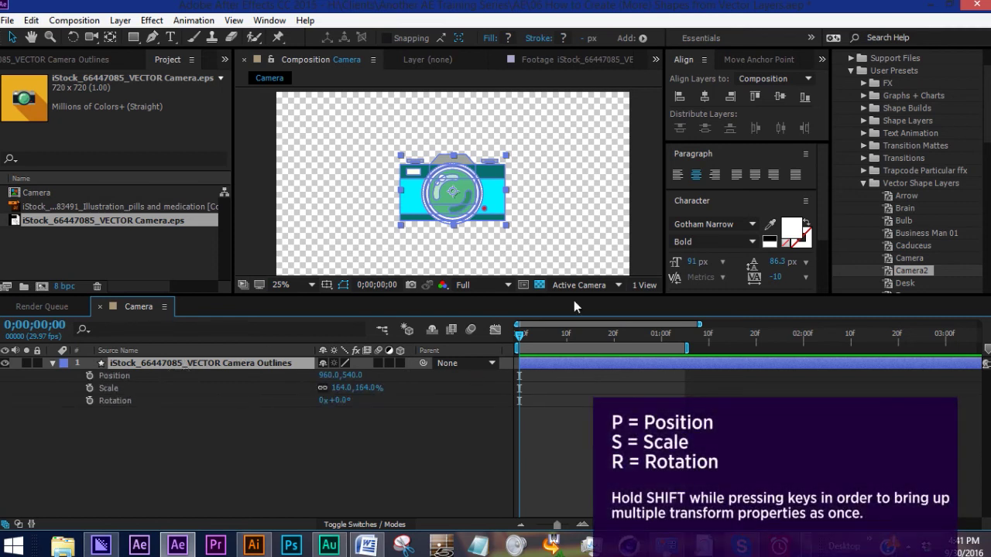
left_click(106, 376)
left_click(108, 389)
left_click(112, 401)
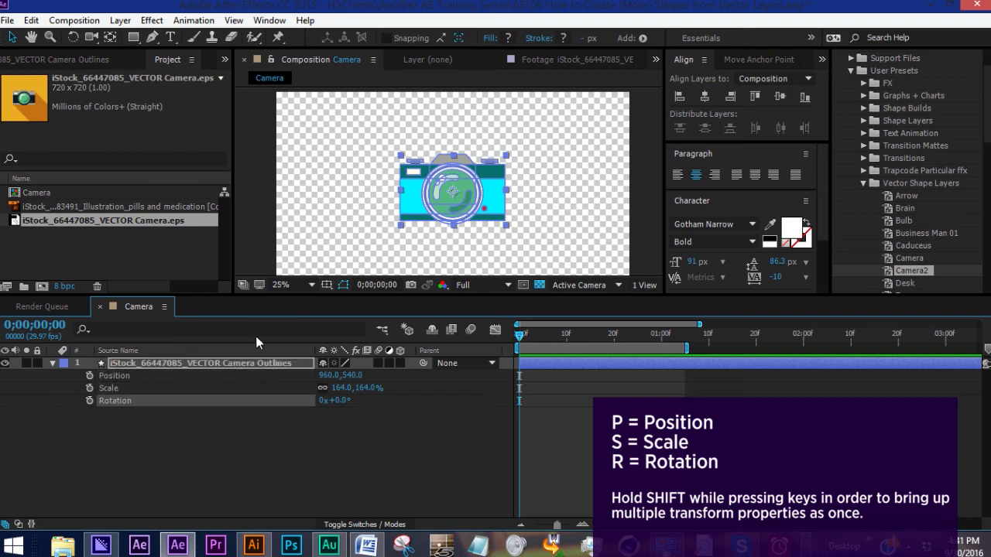
left_click_drag(349, 400, 377, 388)
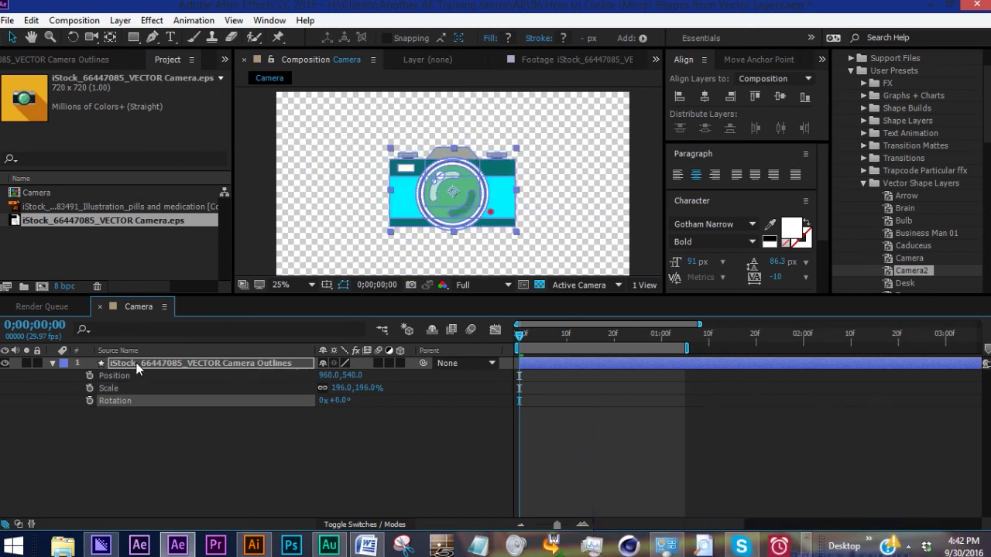
Step: Examine the camera layer's contents and the Power button group's own transform properties, and collapse the layer again
left_click(137, 364)
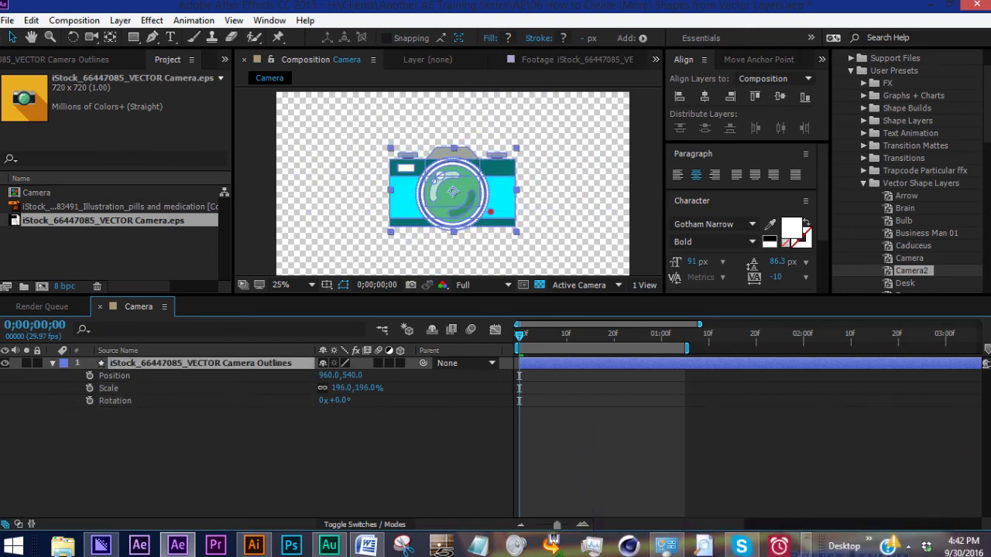
left_click(52, 363)
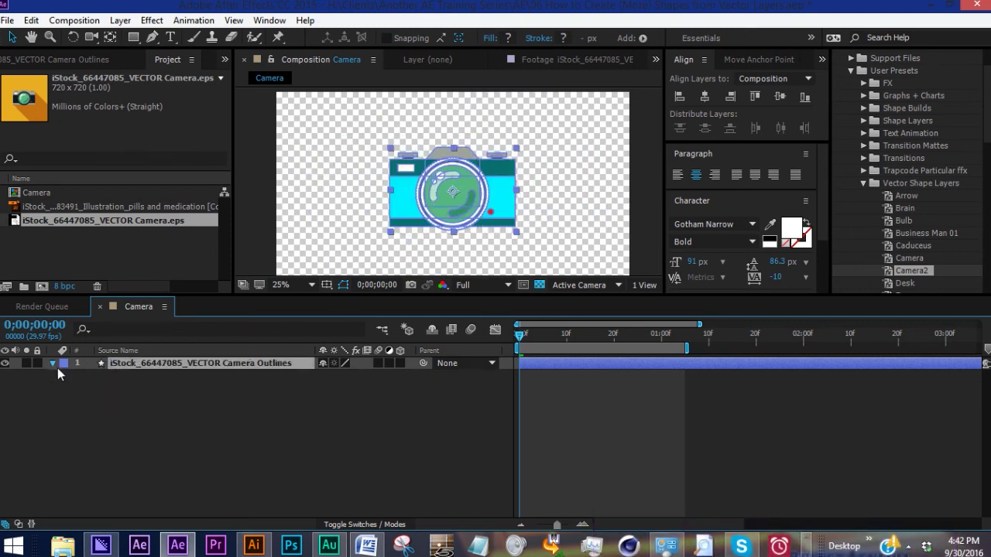
left_click(52, 364)
left_click(65, 375)
left_click(78, 388)
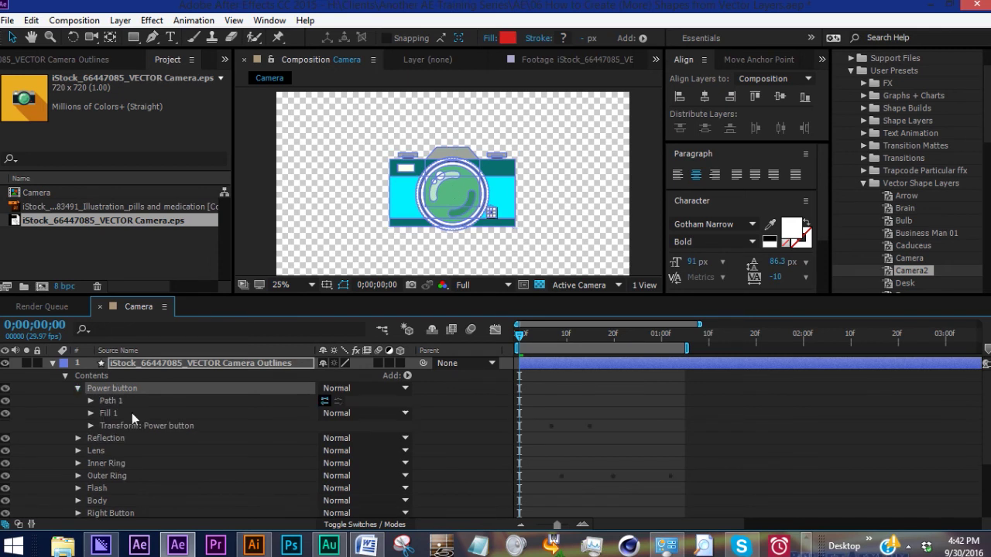
left_click(108, 428)
left_click(77, 388)
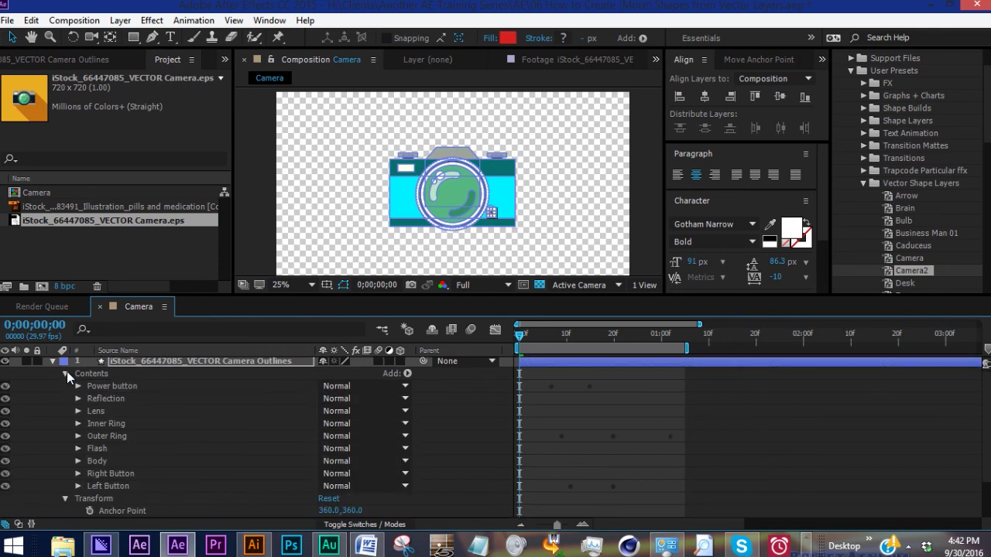
left_click(65, 375)
left_click(53, 363)
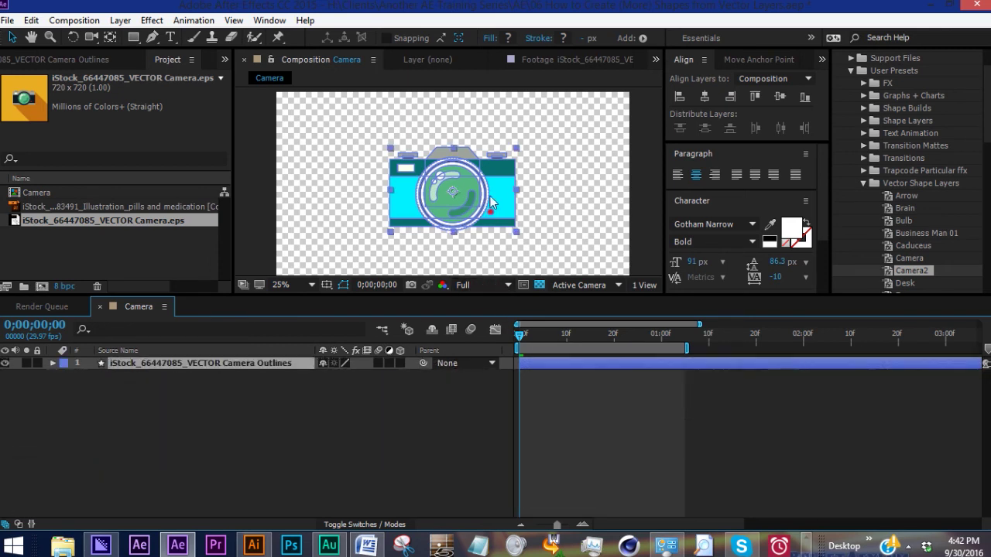
Step: Enlarge the camera outlines layer to 1279% scale and move it to a horizontal position of 1827
key("comma")
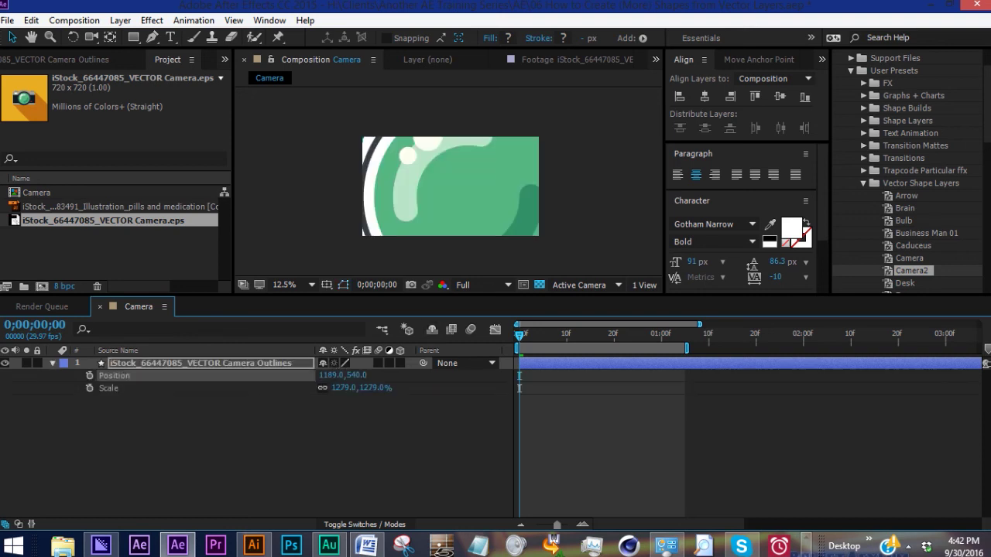
left_click_drag(331, 375, 825, 375)
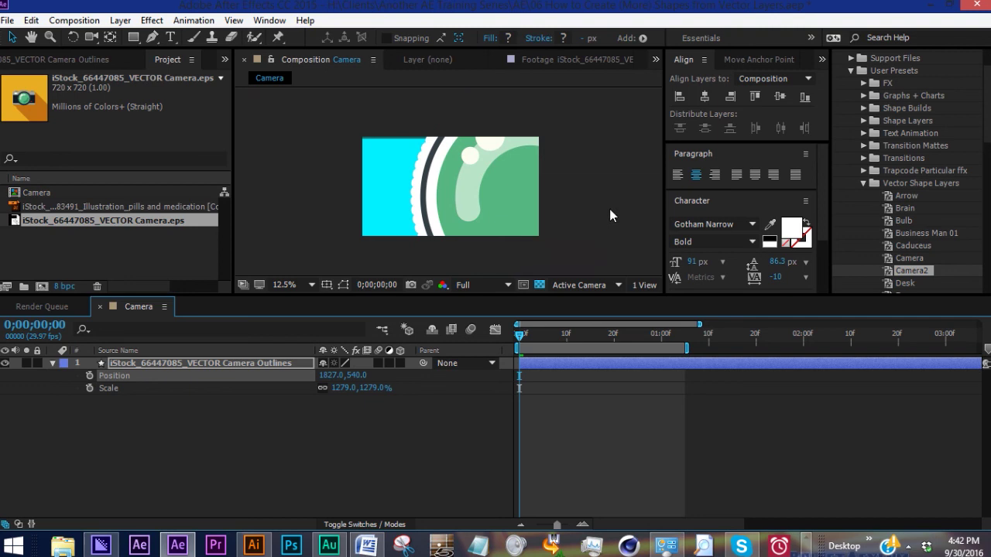
scroll(485, 218, "up", 1)
Step: Open the camera outlines layer's scale value for editing
left_click(344, 388)
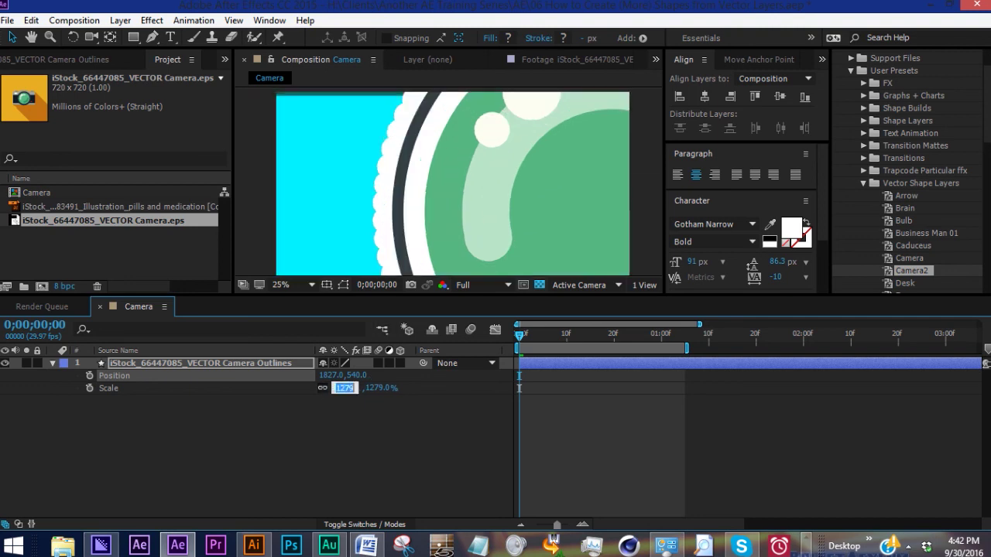